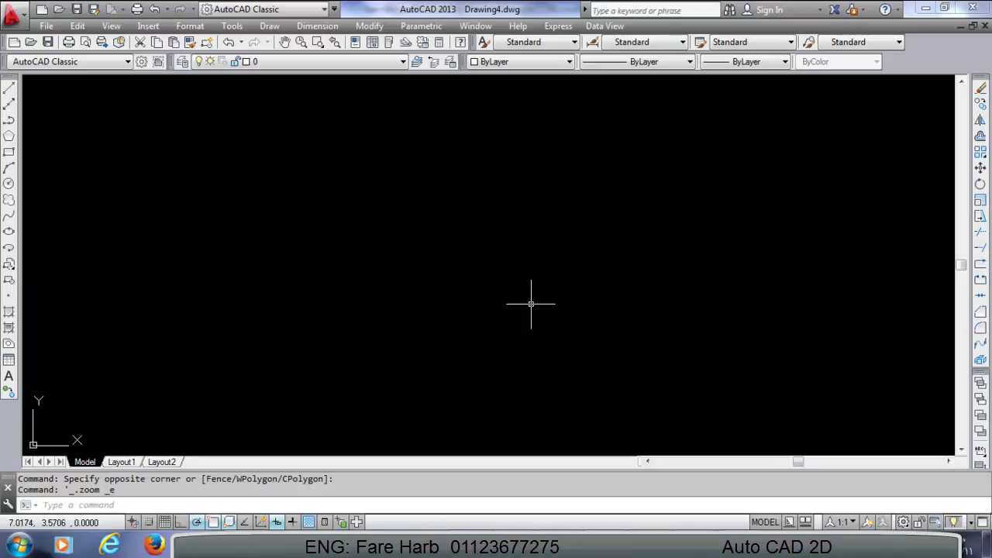
- Draw an upright rectangle with the REC command by picking two opposite corners
{"action": "type", "text": "rec"}
{"action": "key", "text": "Return"}
{"action": "left_click", "coordinate": [581, 224]}
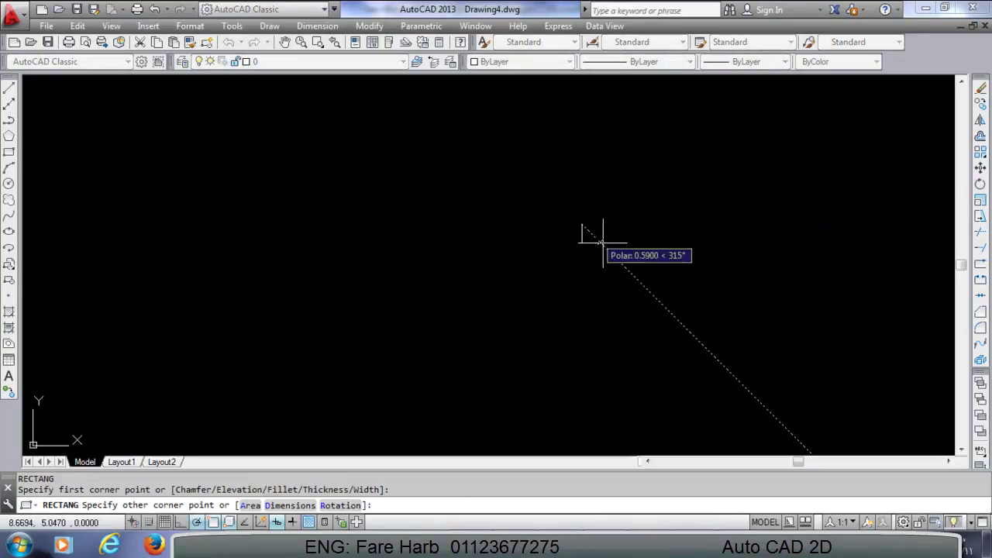
{"action": "left_click", "coordinate": [654, 308]}
- Draw a long diagonal line to the left, rising from lower left to upper right
{"action": "type", "text": "l"}
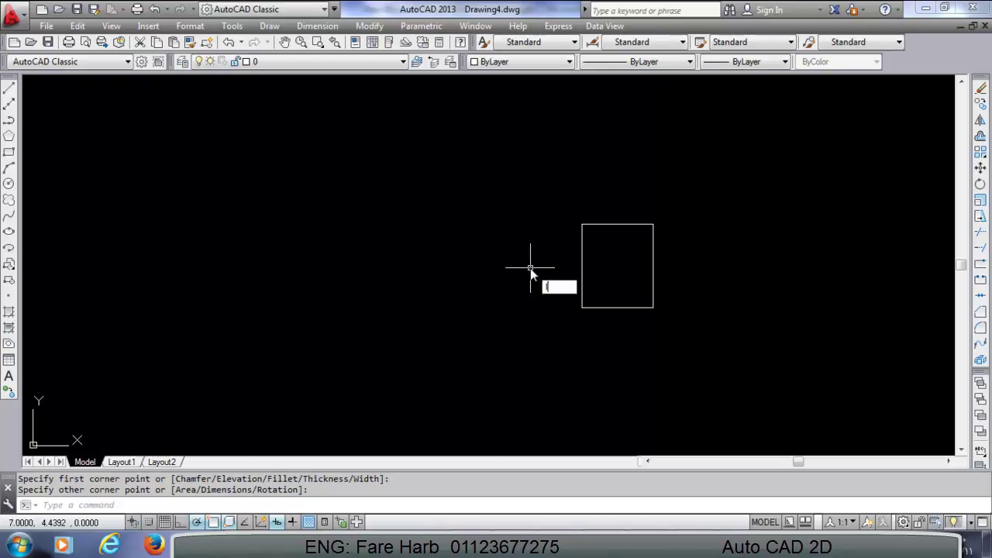
{"action": "key", "text": "Return"}
{"action": "left_click", "coordinate": [543, 135]}
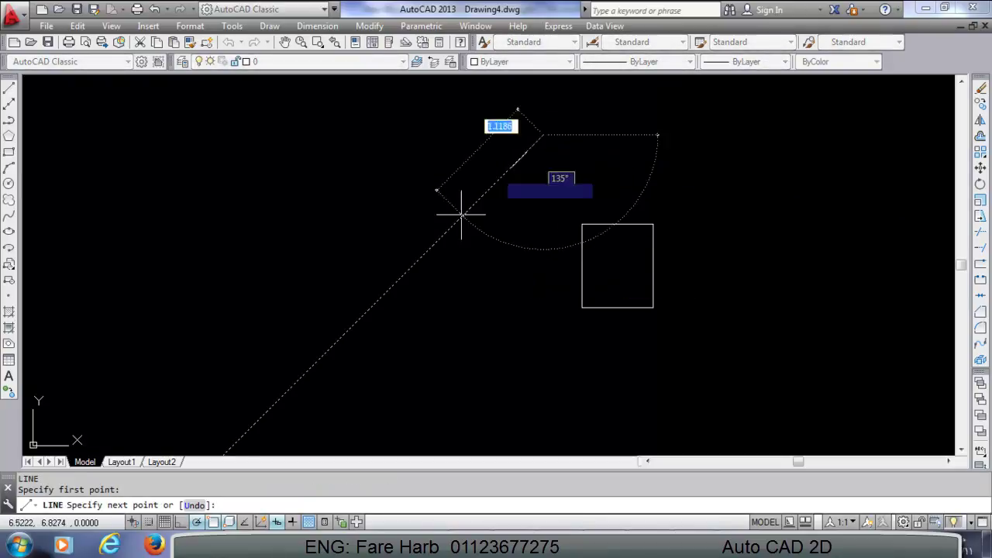
{"action": "left_click", "coordinate": [281, 368]}
{"action": "key", "text": "Escape"}
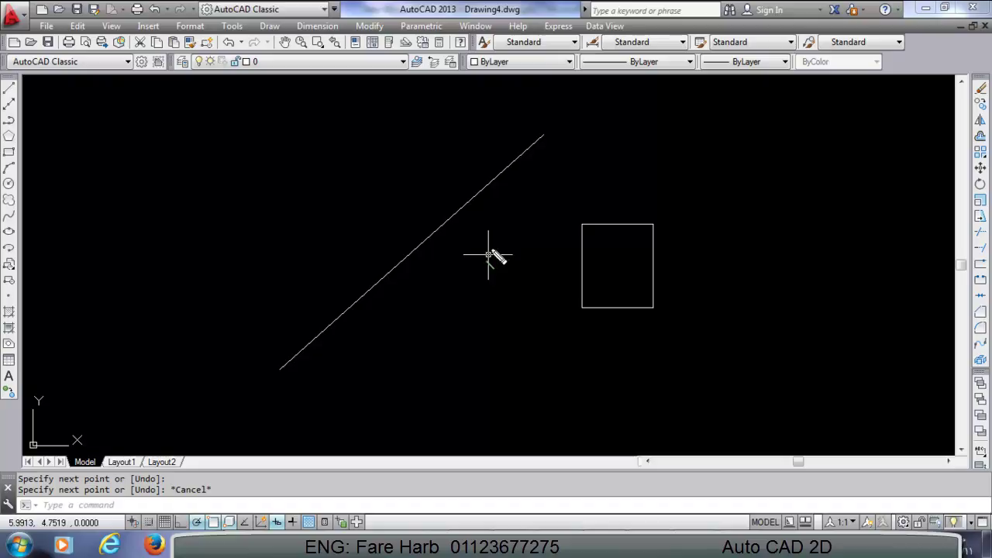
{"action": "mouse_move", "coordinate": [377, 282]}
{"action": "left_mouse_down"}
{"action": "mouse_move", "coordinate": [416, 343]}
{"action": "mouse_move", "coordinate": [477, 316]}
{"action": "mouse_move", "coordinate": [432, 248]}
{"action": "left_mouse_up"}
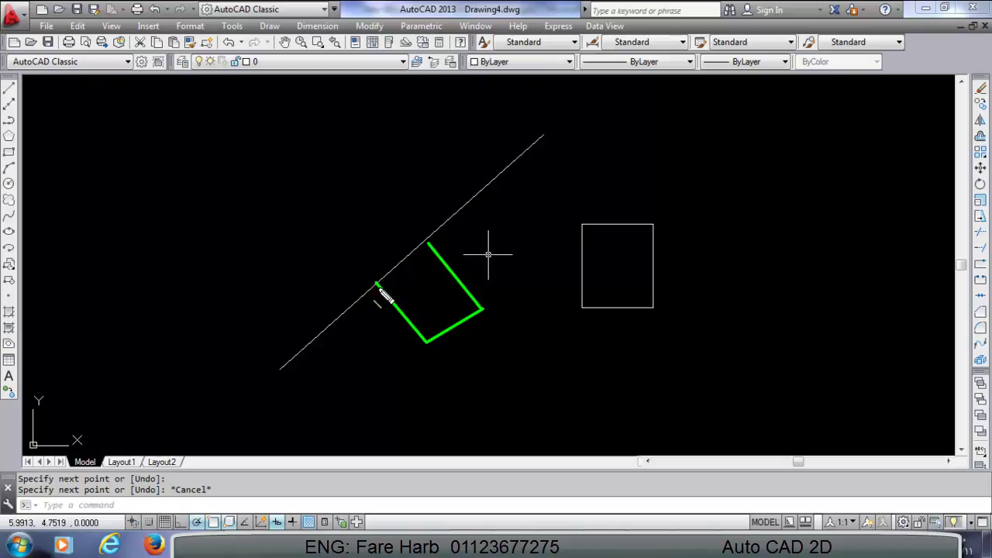
{"action": "key", "text": "Escape"}
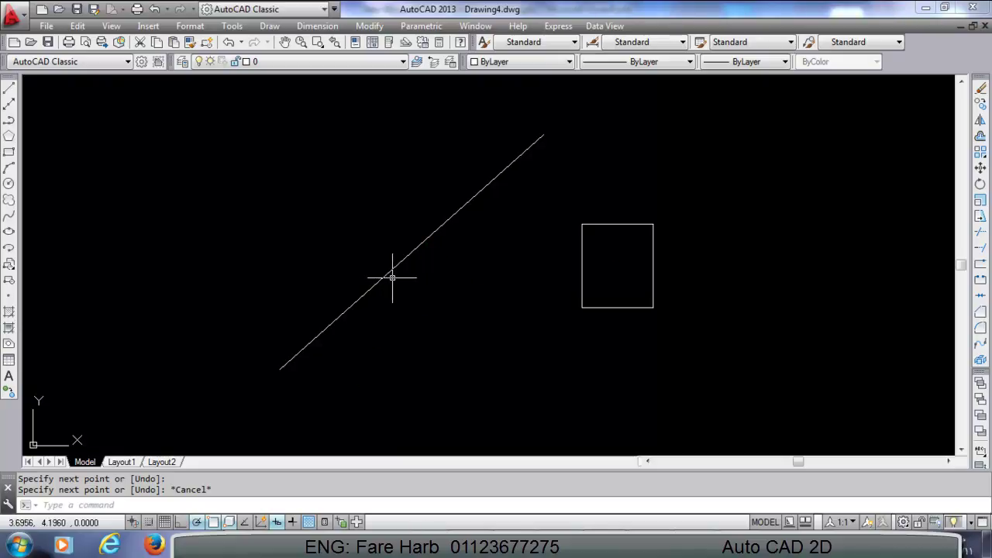
{"action": "type", "text": "A"}
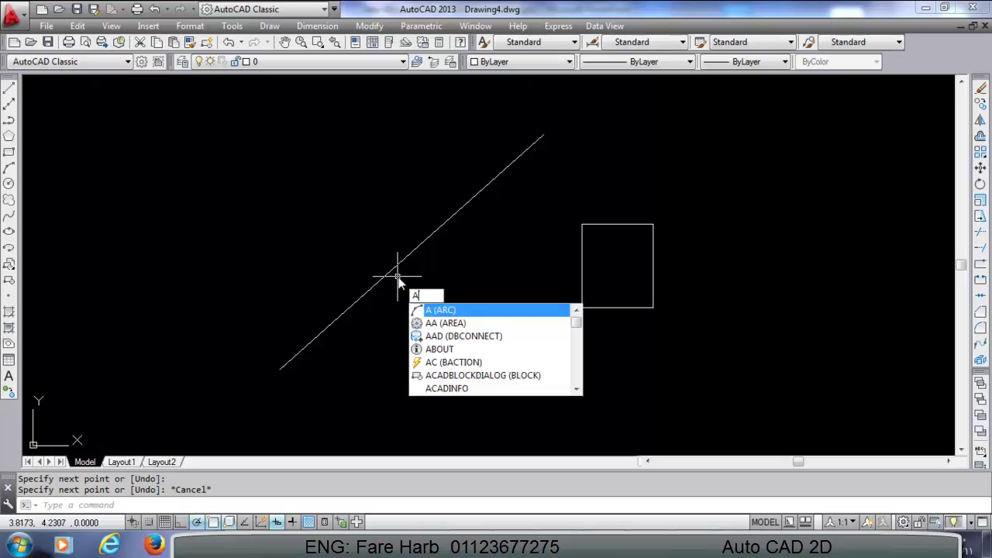
{"action": "type", "text": "L"}
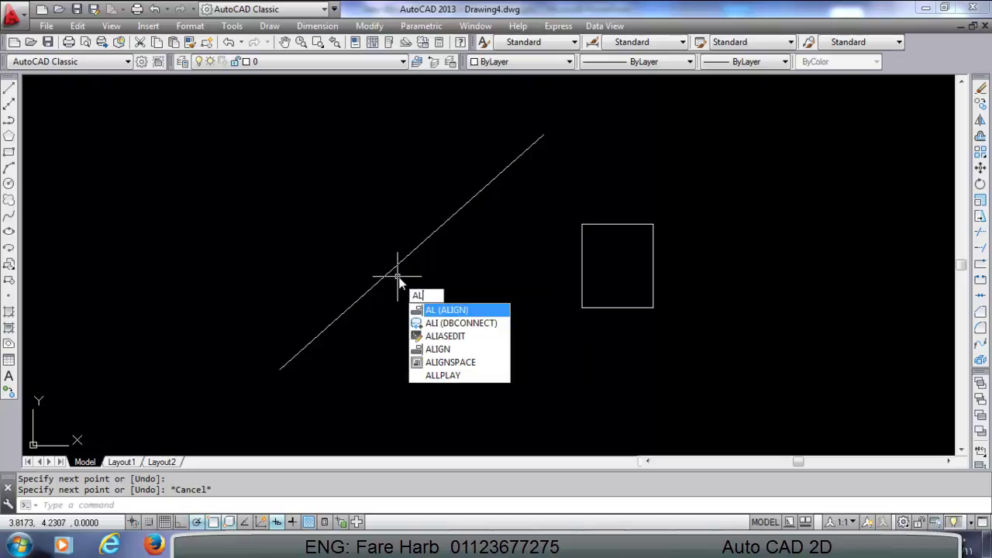
{"action": "key", "text": "Return"}
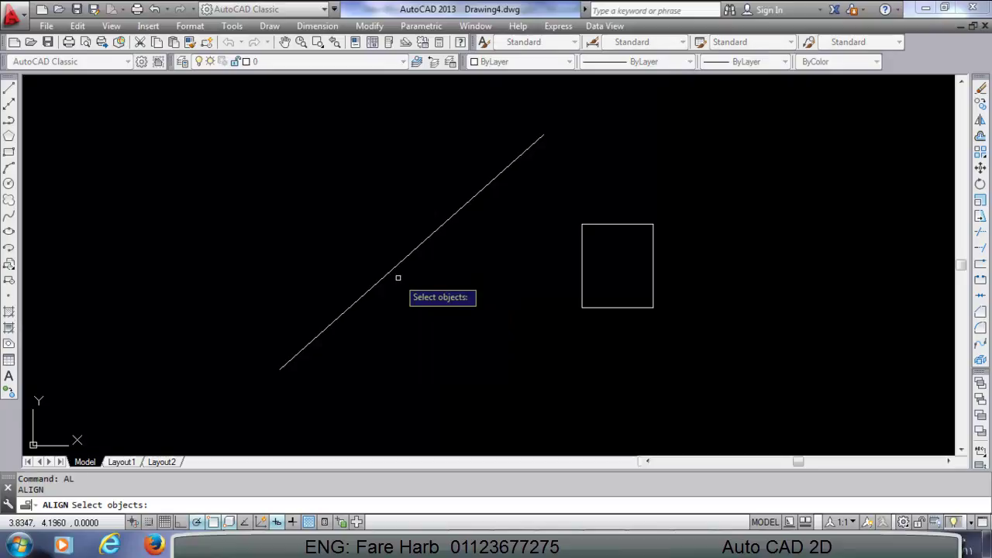
{"action": "left_click", "coordinate": [589, 260]}
{"action": "left_click", "coordinate": [566, 281]}
{"action": "key", "text": "Return"}
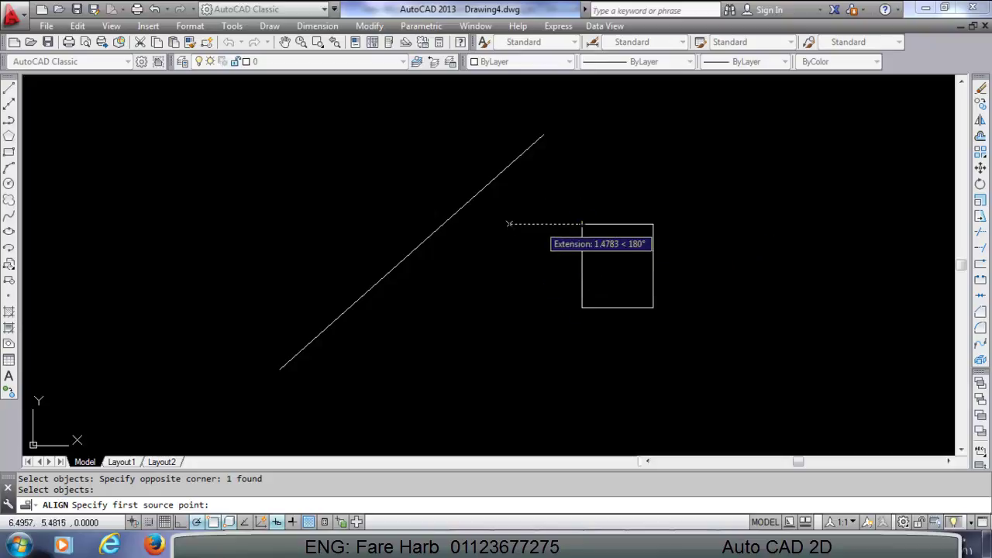
{"action": "left_click", "coordinate": [582, 224]}
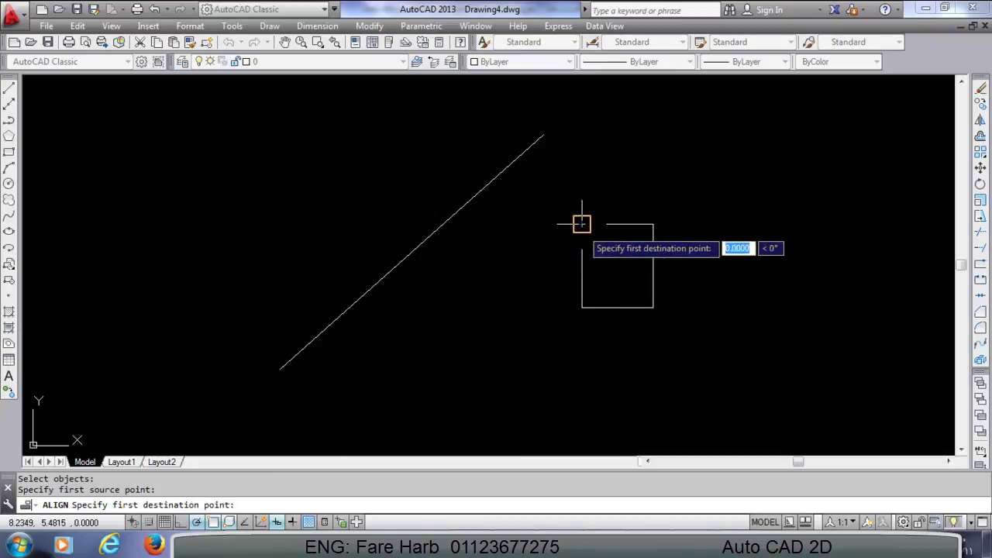
{"action": "left_click", "coordinate": [476, 195]}
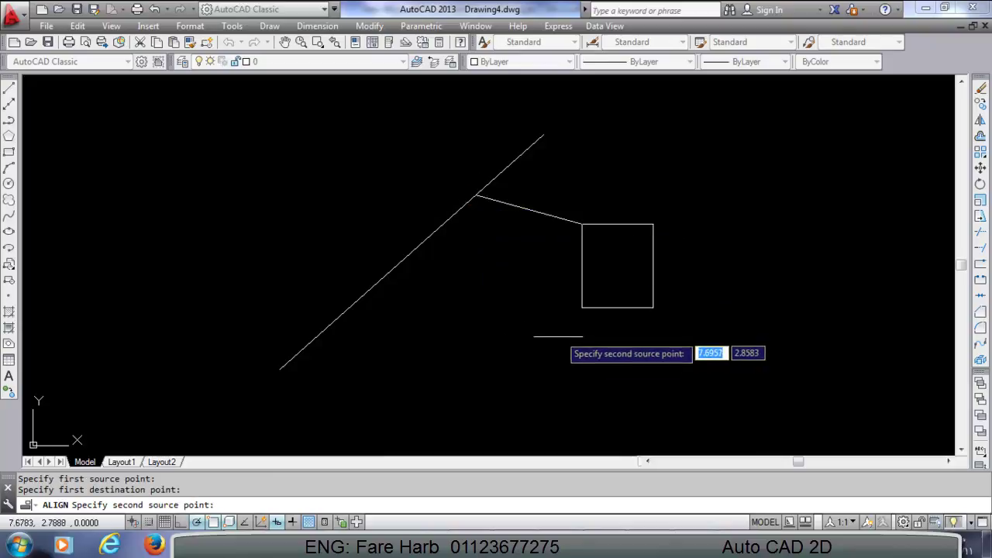
{"action": "left_click", "coordinate": [583, 308]}
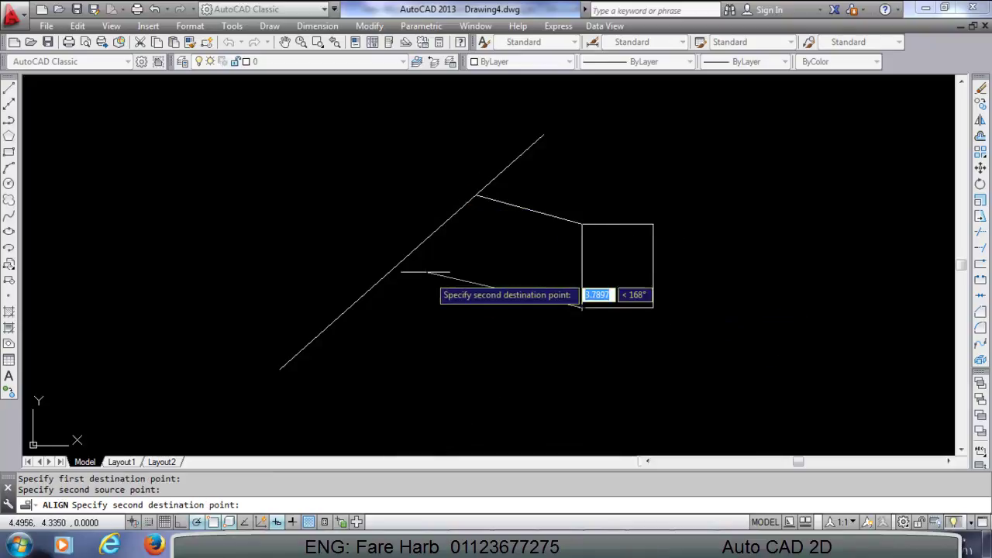
{"action": "left_click", "coordinate": [415, 257]}
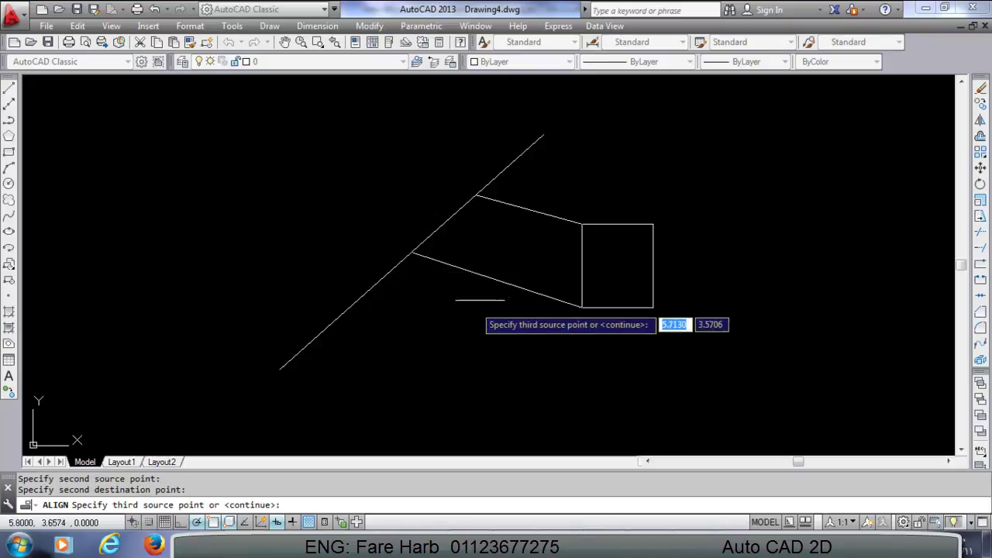
{"action": "key", "text": "Return"}
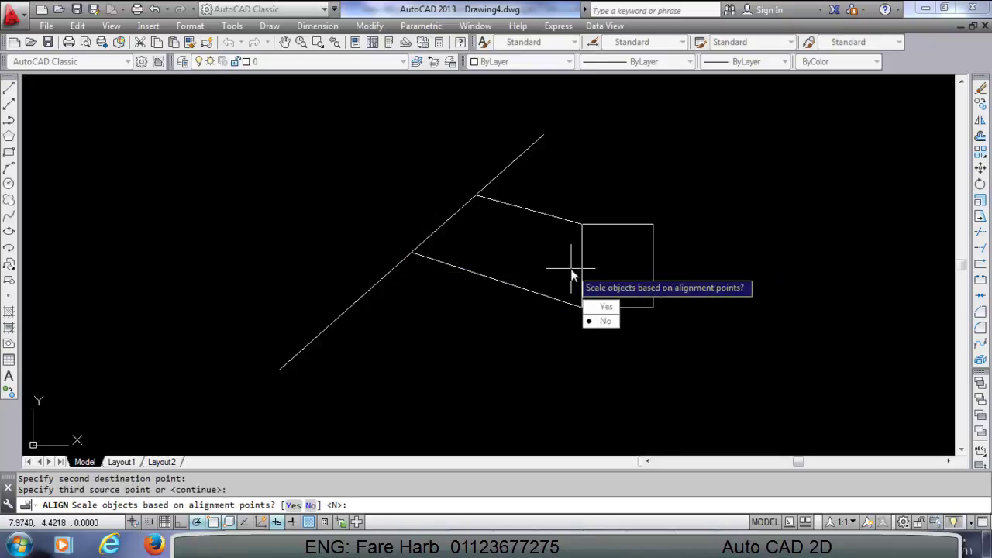
{"action": "key", "text": "Down"}
{"action": "key", "text": "Return"}
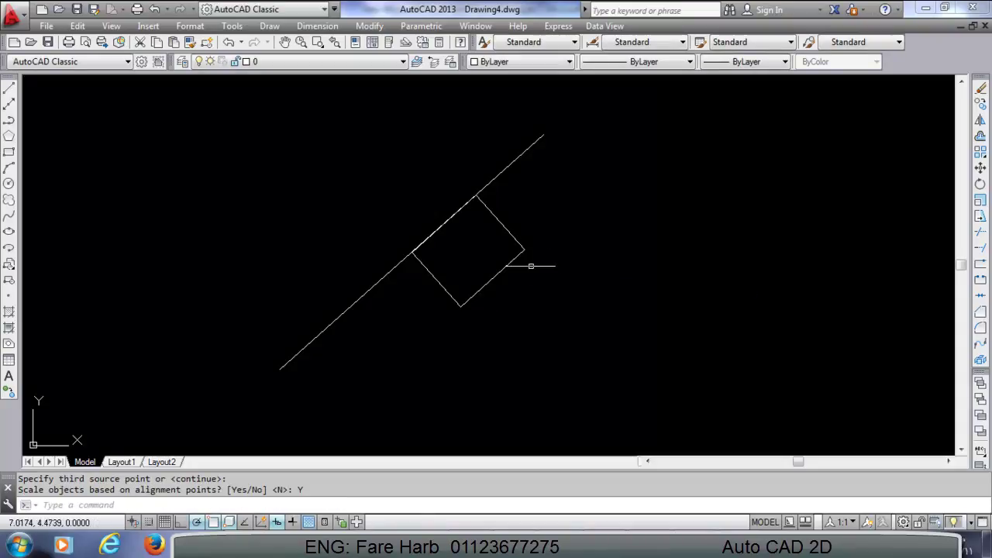
{"action": "key", "text": "ctrl+z"}
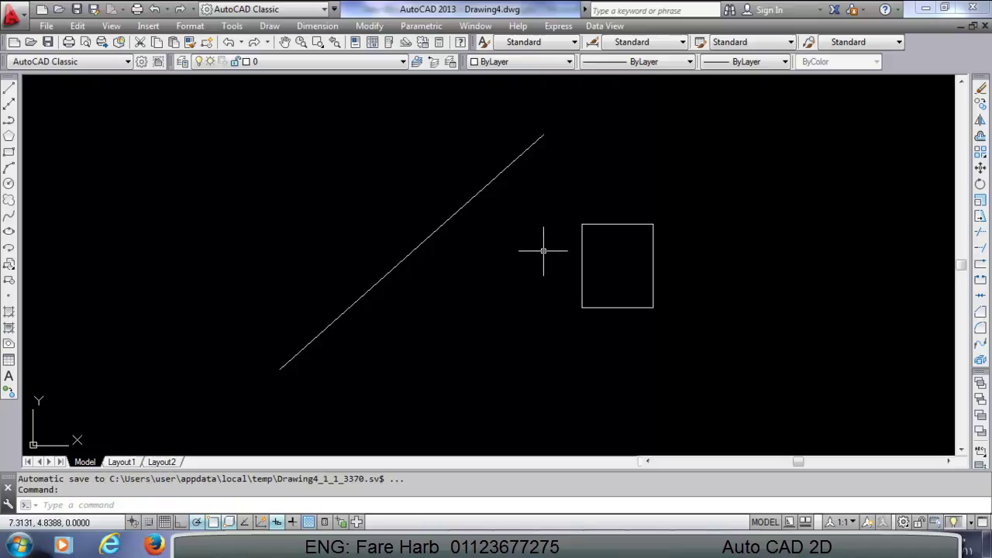
- ALIGN the rectangle's top-left and bottom-left corners onto two points of the diagonal line, without scaling
{"action": "type", "text": "AL"}
{"action": "key", "text": "Return"}
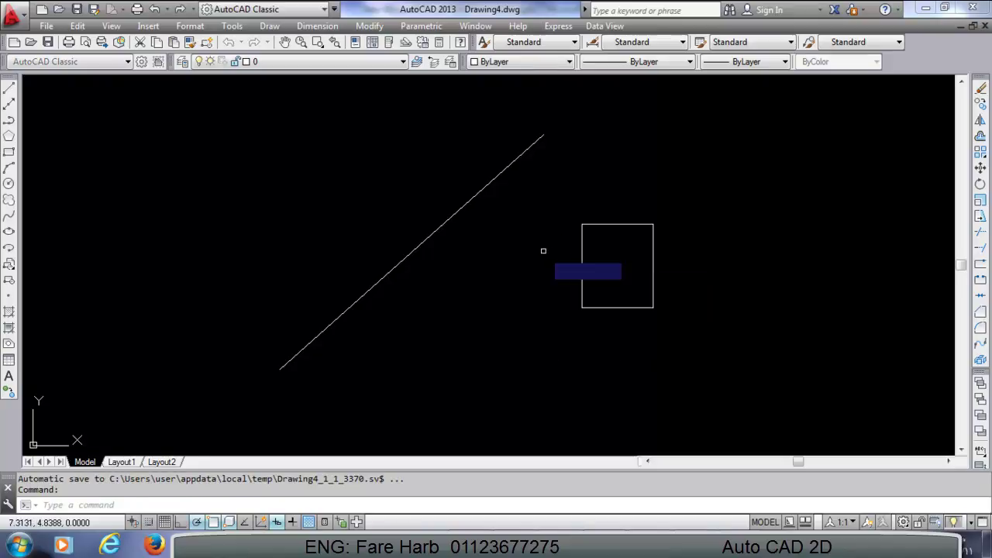
{"action": "left_click", "coordinate": [604, 237]}
{"action": "left_click", "coordinate": [564, 256]}
{"action": "key", "text": "Return"}
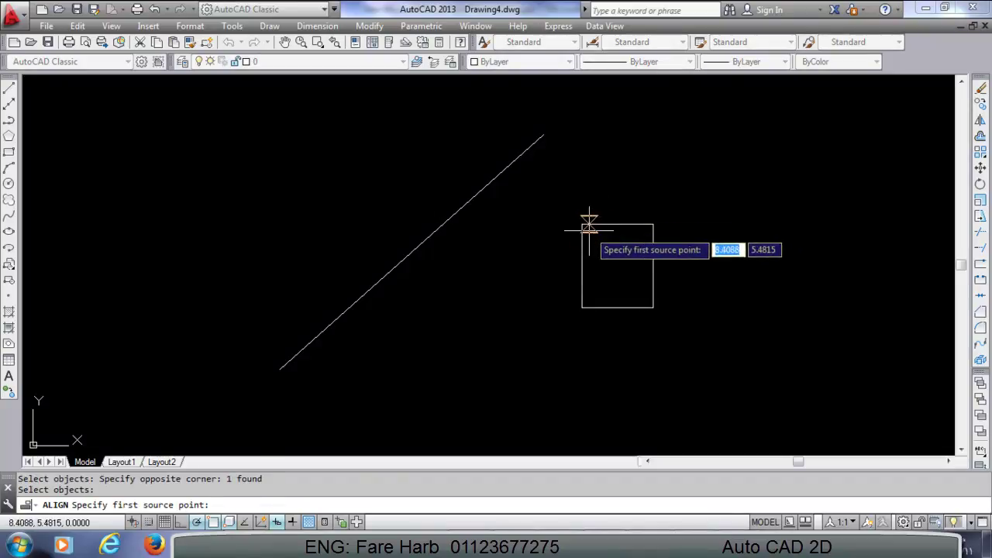
{"action": "left_click", "coordinate": [587, 228]}
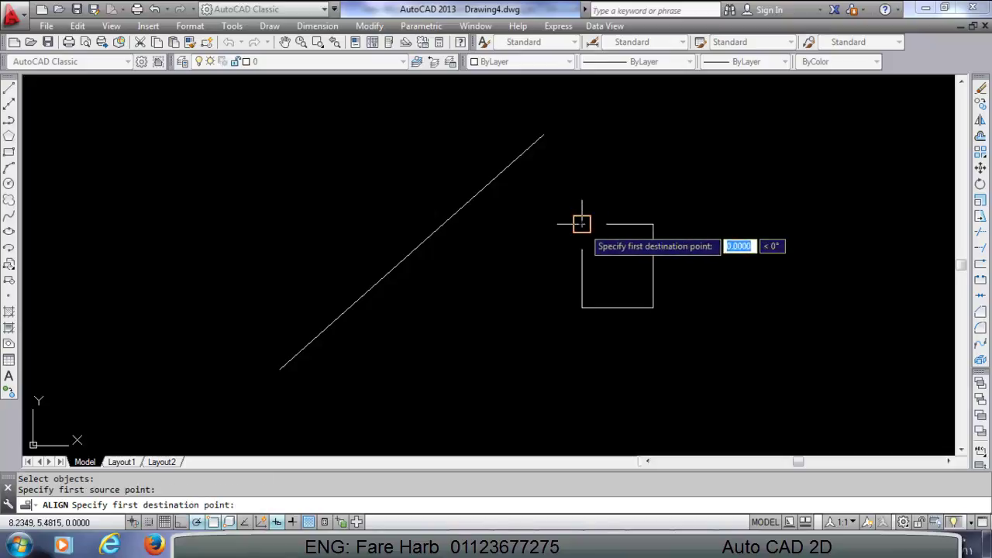
{"action": "left_click", "coordinate": [481, 184]}
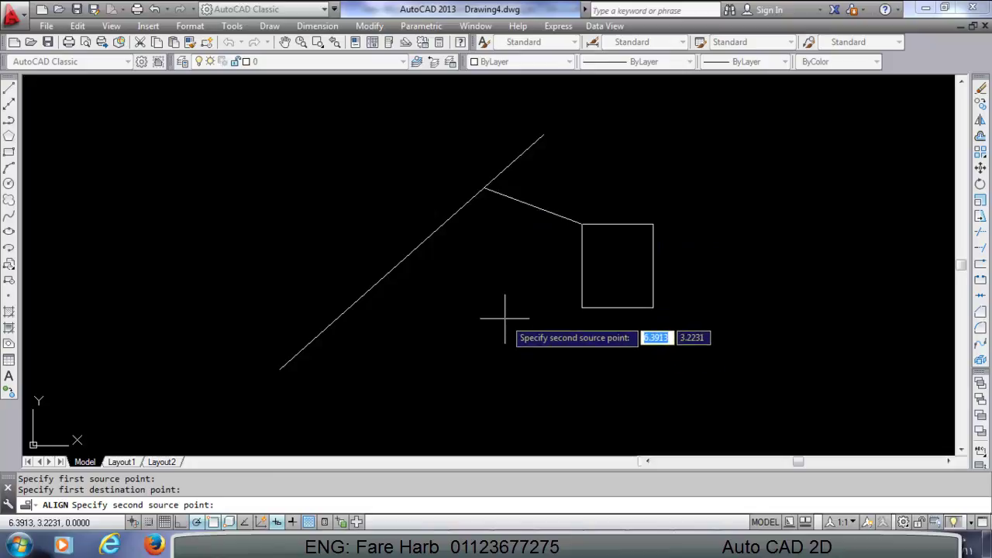
{"action": "left_click", "coordinate": [582, 307]}
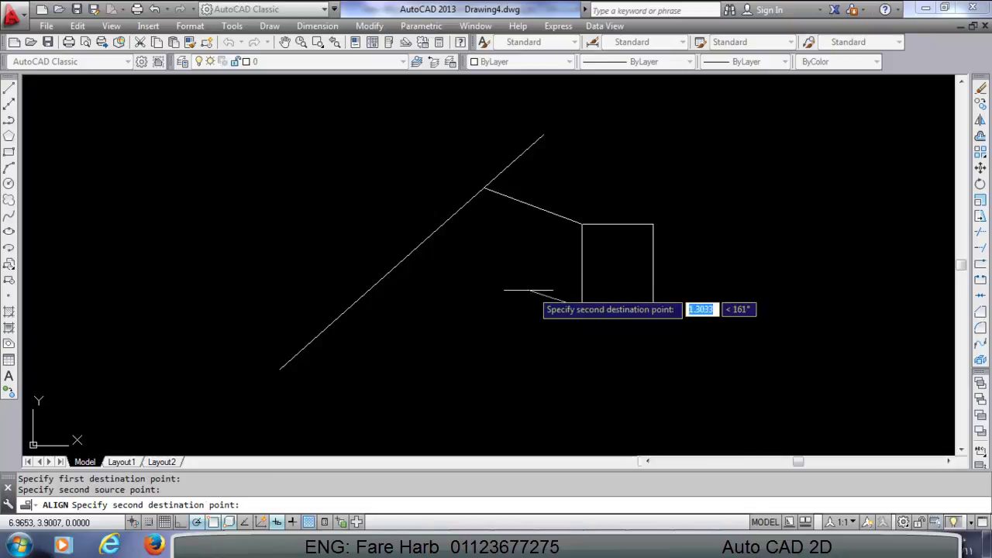
{"action": "left_click", "coordinate": [404, 261]}
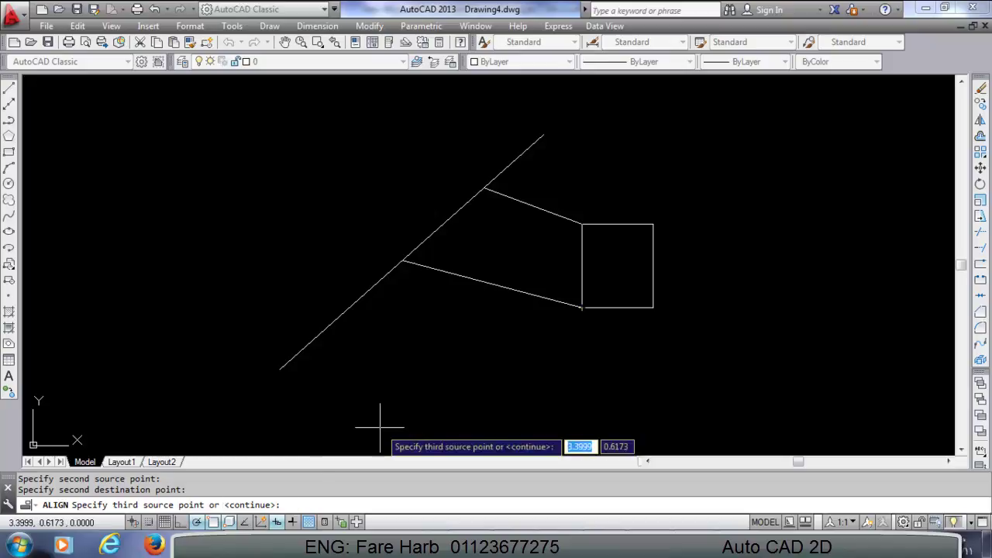
{"action": "key", "text": "Return"}
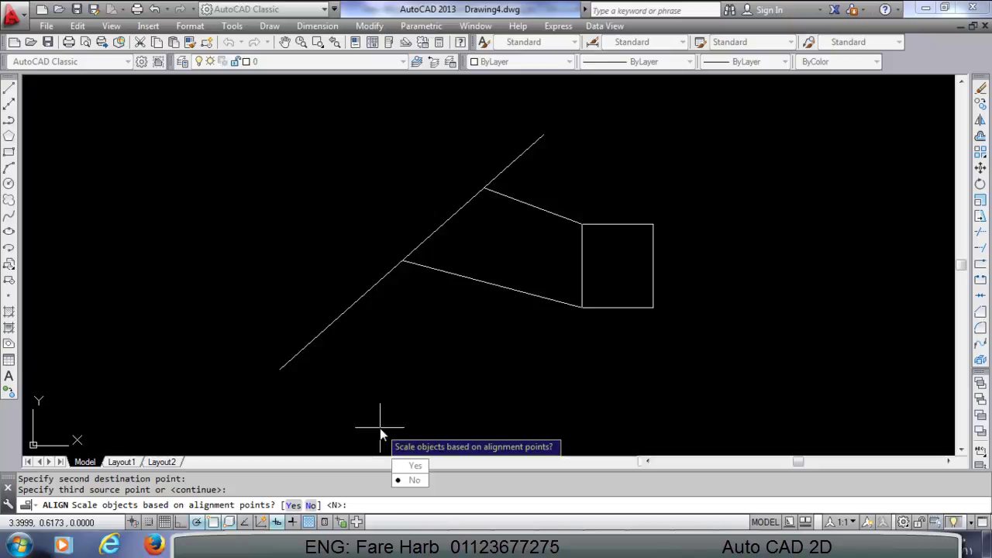
{"action": "key", "text": "Return"}
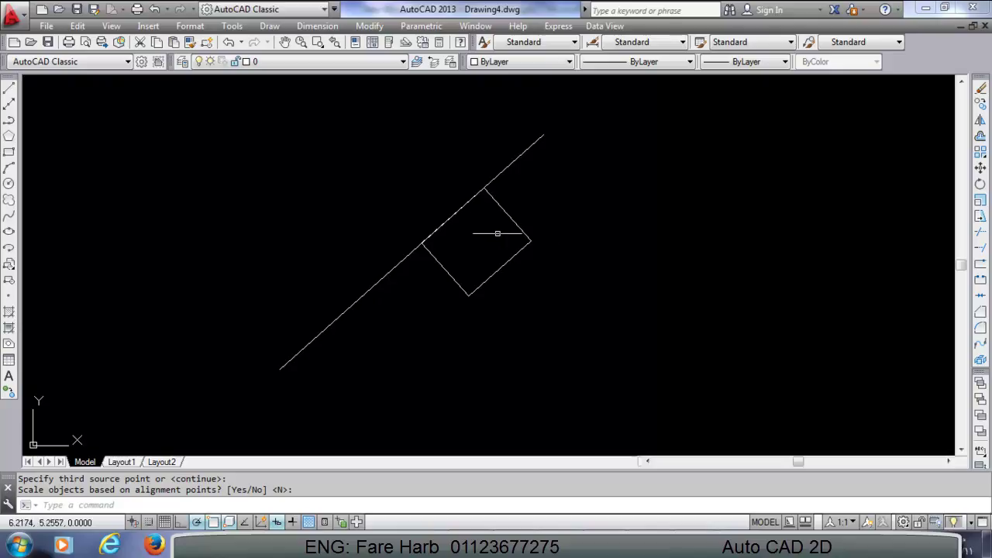
- Pan the view to bring the aligned rectangle and diagonal line into position
{"action": "middle_click_drag", "start_coordinate": [538, 277], "coordinate": [350, 294]}
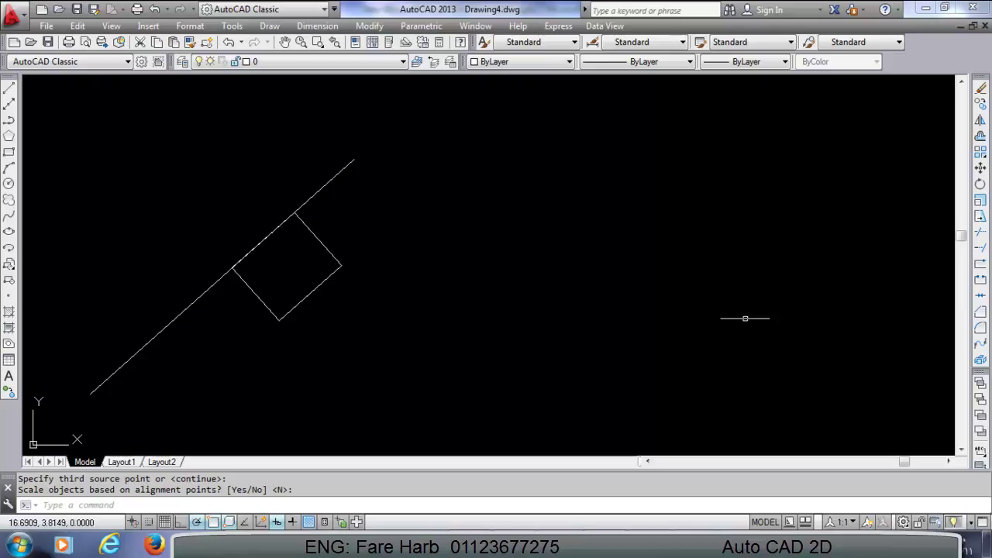
{"action": "middle_click_drag", "start_coordinate": [220, 286], "coordinate": [228, 281]}
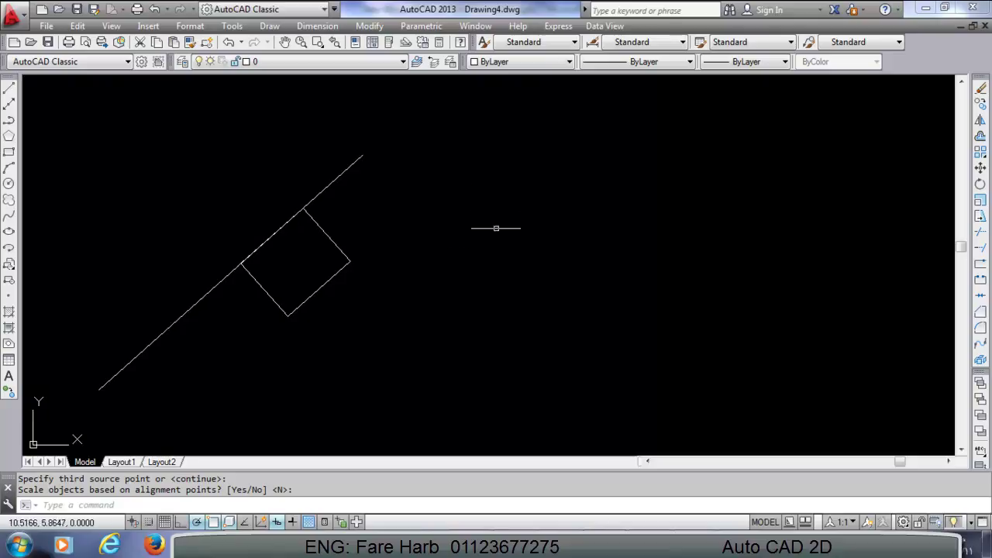
{"action": "middle_click_drag", "start_coordinate": [445, 261], "coordinate": [369, 339]}
{"action": "middle_click_drag", "start_coordinate": [366, 259], "coordinate": [466, 197]}
{"action": "middle_click_drag", "start_coordinate": [310, 205], "coordinate": [348, 152]}
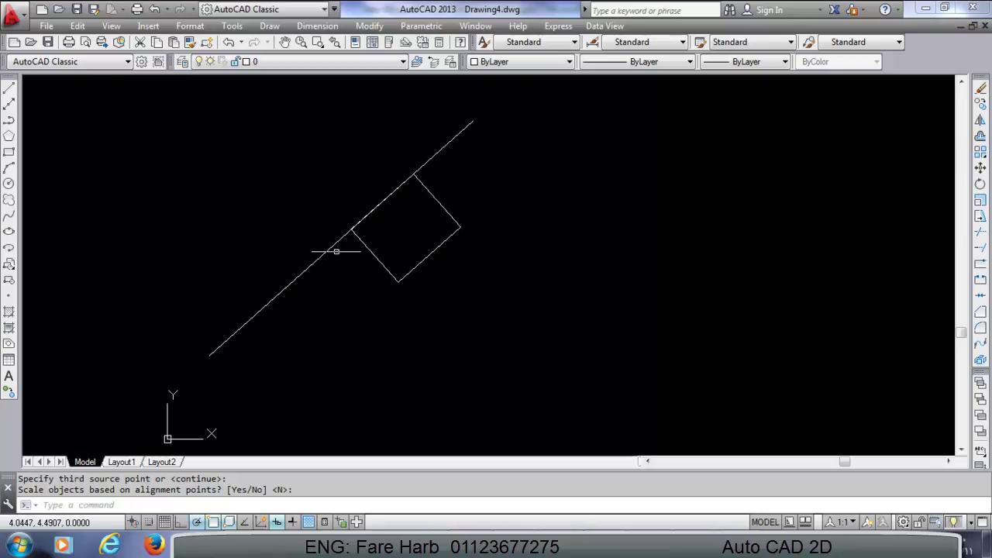
- Zoom in and out repeatedly to inspect the rectangle against the line, then start ZOOM
{"action": "scroll", "coordinate": [388, 232], "scroll_direction": "down", "scroll_amount": 4}
{"action": "scroll", "coordinate": [382, 224], "scroll_direction": "up", "scroll_amount": 2}
{"action": "scroll", "coordinate": [393, 225], "scroll_direction": "up", "scroll_amount": 2}
{"action": "scroll", "coordinate": [393, 222], "scroll_direction": "up", "scroll_amount": 2}
{"action": "scroll", "coordinate": [395, 222], "scroll_direction": "up", "scroll_amount": 2}
{"action": "scroll", "coordinate": [394, 223], "scroll_direction": "down", "scroll_amount": 3}
{"action": "scroll", "coordinate": [394, 222], "scroll_direction": "down", "scroll_amount": 2}
{"action": "scroll", "coordinate": [394, 222], "scroll_direction": "down", "scroll_amount": 2}
{"action": "scroll", "coordinate": [394, 224], "scroll_direction": "down", "scroll_amount": 1}
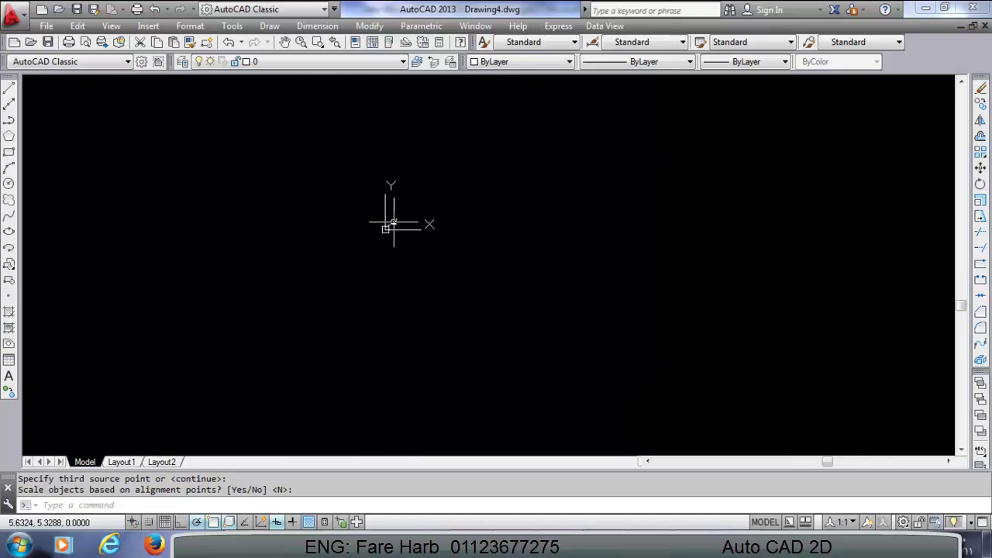
{"action": "scroll", "coordinate": [394, 223], "scroll_direction": "up", "scroll_amount": 2}
{"action": "scroll", "coordinate": [391, 225], "scroll_direction": "up", "scroll_amount": 5}
{"action": "scroll", "coordinate": [353, 203], "scroll_direction": "up", "scroll_amount": 3}
{"action": "scroll", "coordinate": [353, 203], "scroll_direction": "up", "scroll_amount": 2}
{"action": "scroll", "coordinate": [365, 217], "scroll_direction": "up", "scroll_amount": 1}
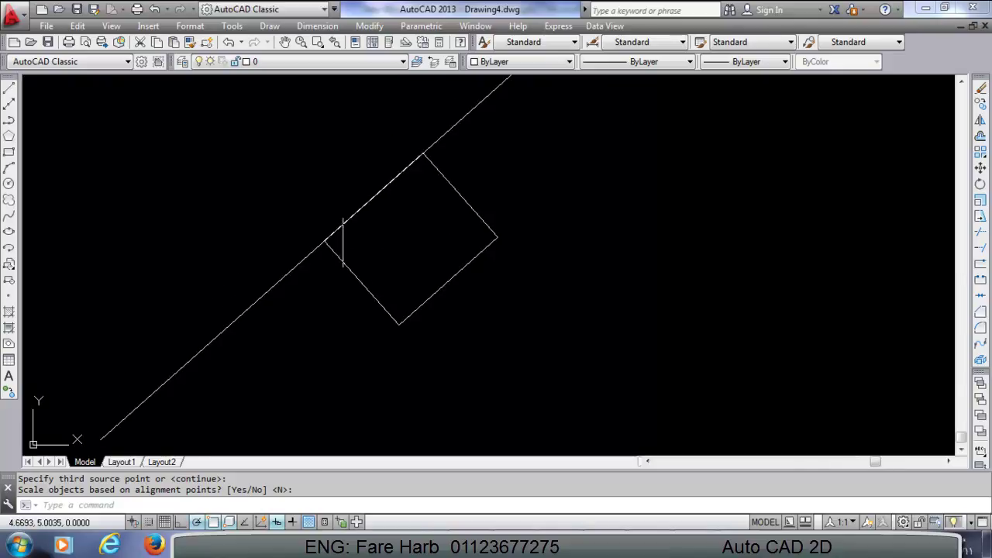
{"action": "scroll", "coordinate": [421, 165], "scroll_direction": "up", "scroll_amount": 5}
{"action": "scroll", "coordinate": [421, 162], "scroll_direction": "up", "scroll_amount": 1}
{"action": "scroll", "coordinate": [421, 162], "scroll_direction": "down", "scroll_amount": 3}
{"action": "scroll", "coordinate": [422, 155], "scroll_direction": "down", "scroll_amount": 2}
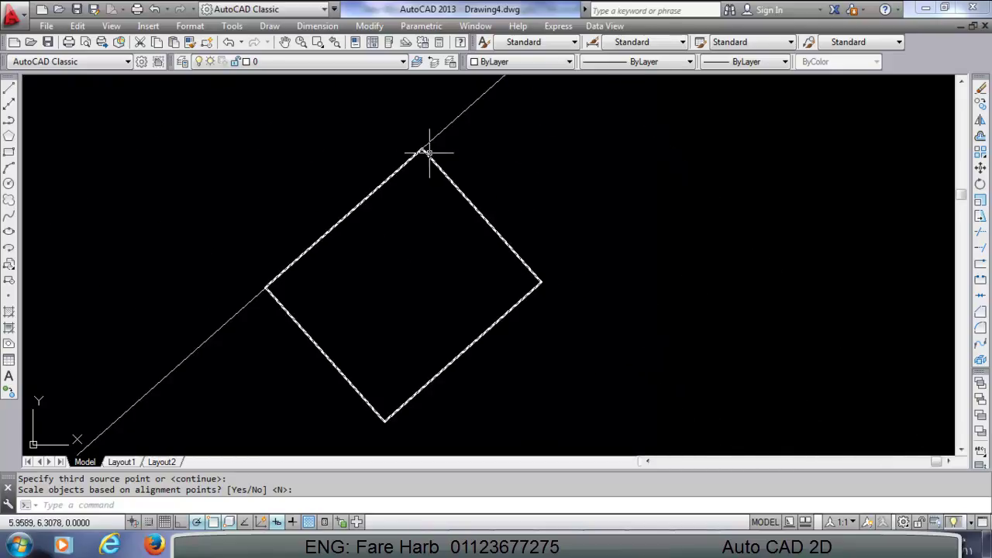
{"action": "scroll", "coordinate": [421, 146], "scroll_direction": "up", "scroll_amount": 3}
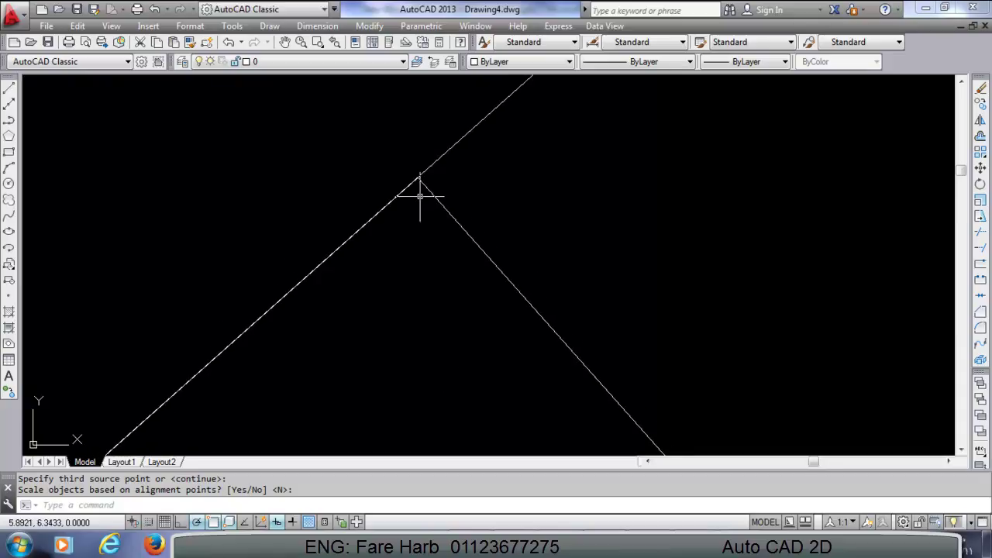
{"action": "scroll", "coordinate": [419, 178], "scroll_direction": "up", "scroll_amount": 2}
{"action": "scroll", "coordinate": [350, 127], "scroll_direction": "up", "scroll_amount": 1}
{"action": "scroll", "coordinate": [304, 198], "scroll_direction": "down", "scroll_amount": 1}
{"action": "scroll", "coordinate": [304, 198], "scroll_direction": "down", "scroll_amount": 1}
{"action": "scroll", "coordinate": [313, 213], "scroll_direction": "down", "scroll_amount": 1}
{"action": "scroll", "coordinate": [318, 237], "scroll_direction": "down", "scroll_amount": 1}
{"action": "scroll", "coordinate": [310, 286], "scroll_direction": "down", "scroll_amount": 2}
{"action": "scroll", "coordinate": [302, 312], "scroll_direction": "down", "scroll_amount": 1}
{"action": "scroll", "coordinate": [334, 264], "scroll_direction": "down", "scroll_amount": 1}
{"action": "scroll", "coordinate": [362, 228], "scroll_direction": "down", "scroll_amount": 1}
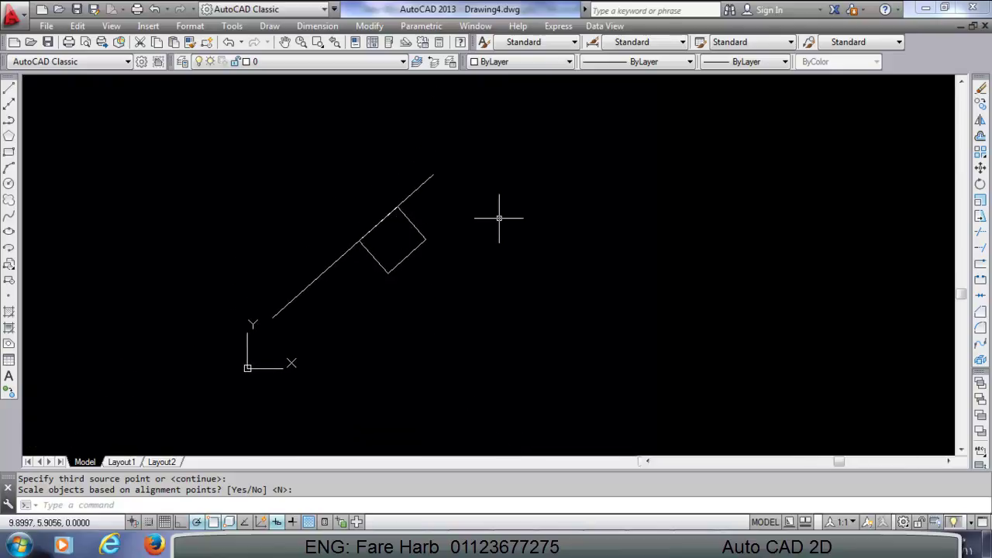
{"action": "type", "text": "z"}
{"action": "key", "text": "Return"}
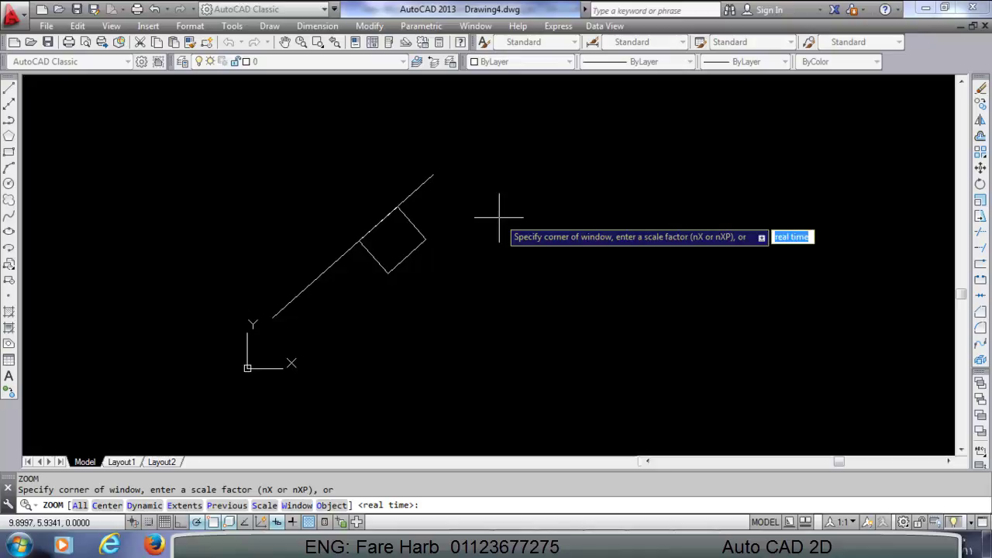
- Zoom to the drawing's extents so the line and rectangle fill the view
{"action": "type", "text": "e"}
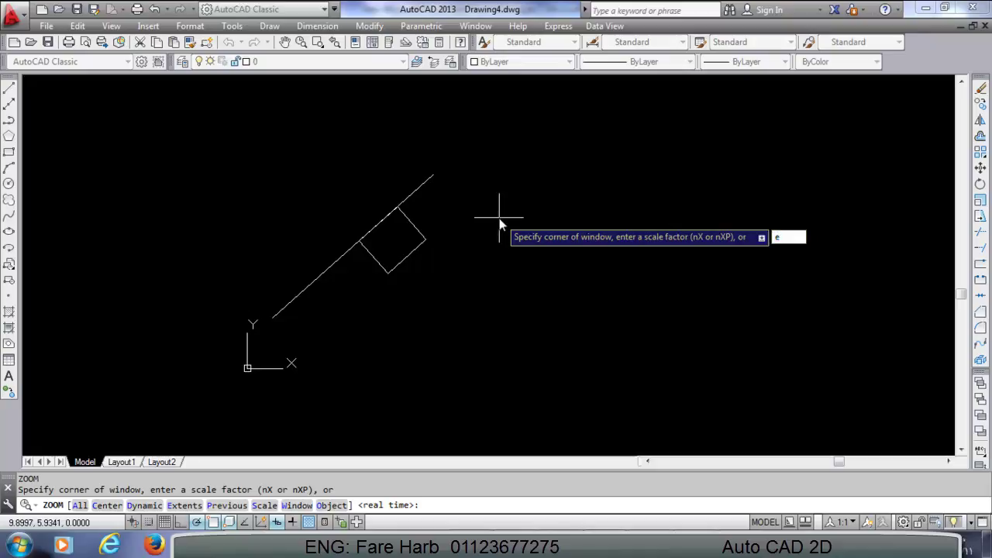
{"action": "key", "text": "Return"}
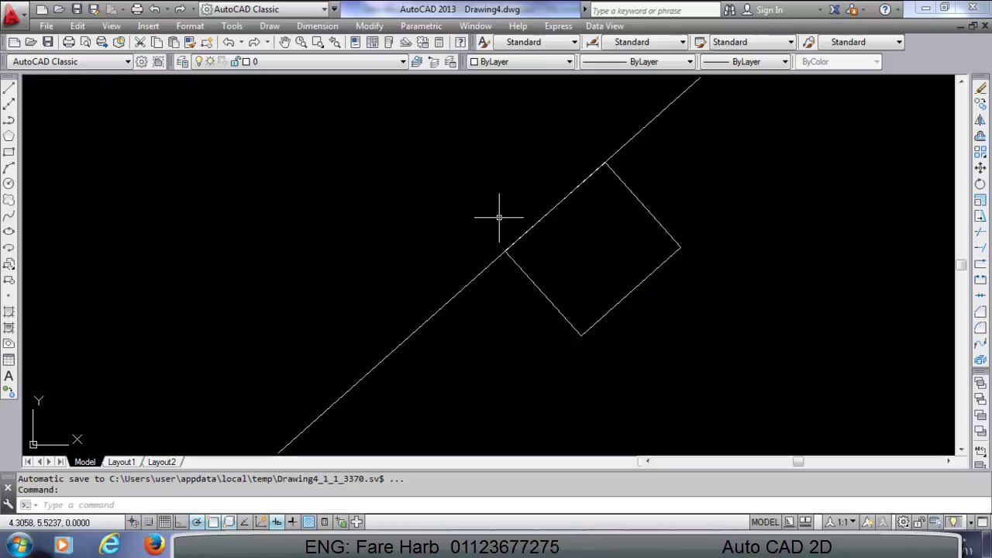
{"action": "scroll", "coordinate": [698, 201], "scroll_direction": "down", "scroll_amount": 5}
{"action": "middle_click_drag", "start_coordinate": [664, 215], "coordinate": [603, 213]}
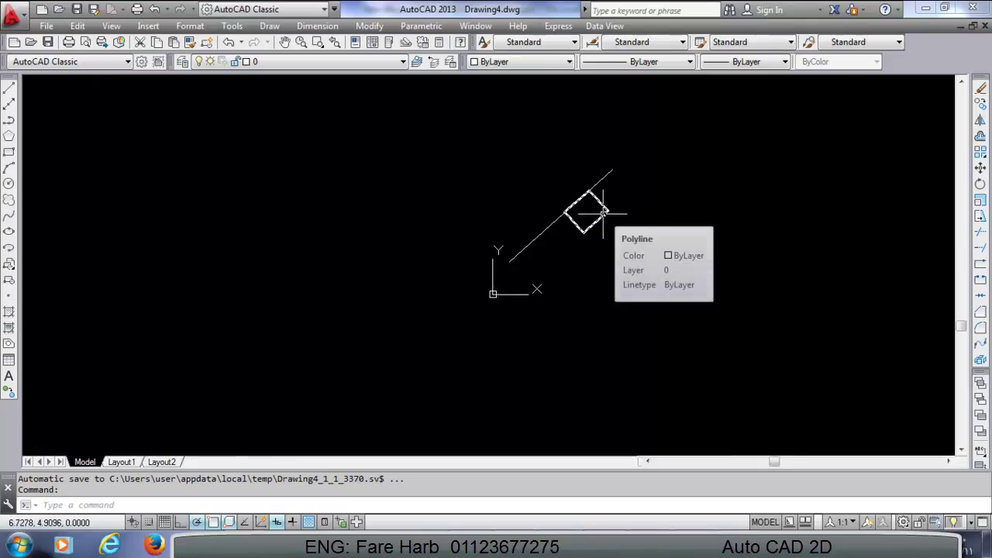
{"action": "middle_click", "coordinate": [647, 212]}
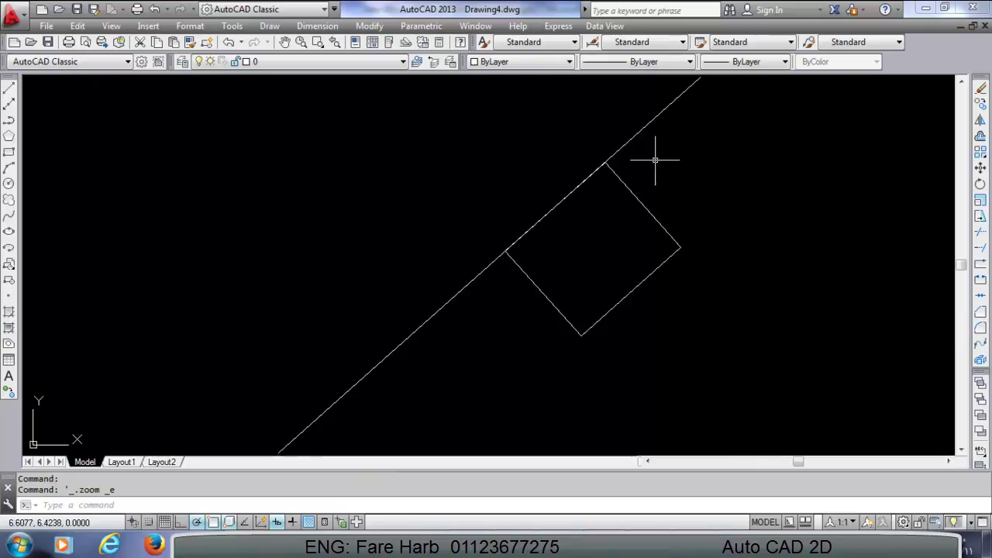
{"action": "mouse_move", "coordinate": [427, 309]}
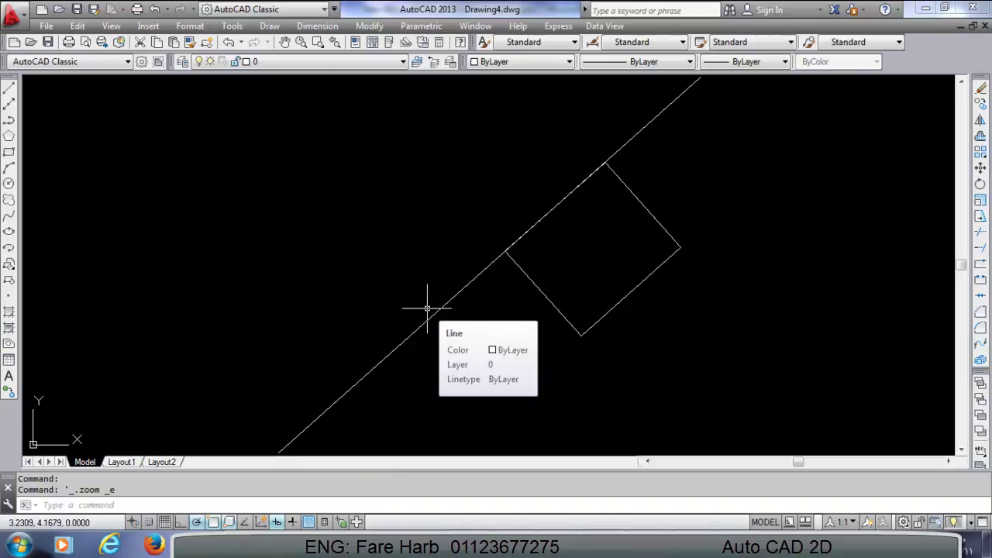
- Zoom and pan around to look over the rectangle sitting flush on the line
{"action": "scroll", "coordinate": [554, 267], "scroll_direction": "up", "scroll_amount": 2}
{"action": "scroll", "coordinate": [554, 271], "scroll_direction": "up", "scroll_amount": 4}
{"action": "scroll", "coordinate": [554, 271], "scroll_direction": "down", "scroll_amount": 2}
{"action": "scroll", "coordinate": [566, 263], "scroll_direction": "down", "scroll_amount": 5}
{"action": "middle_click_drag", "start_coordinate": [566, 264], "coordinate": [527, 251]}
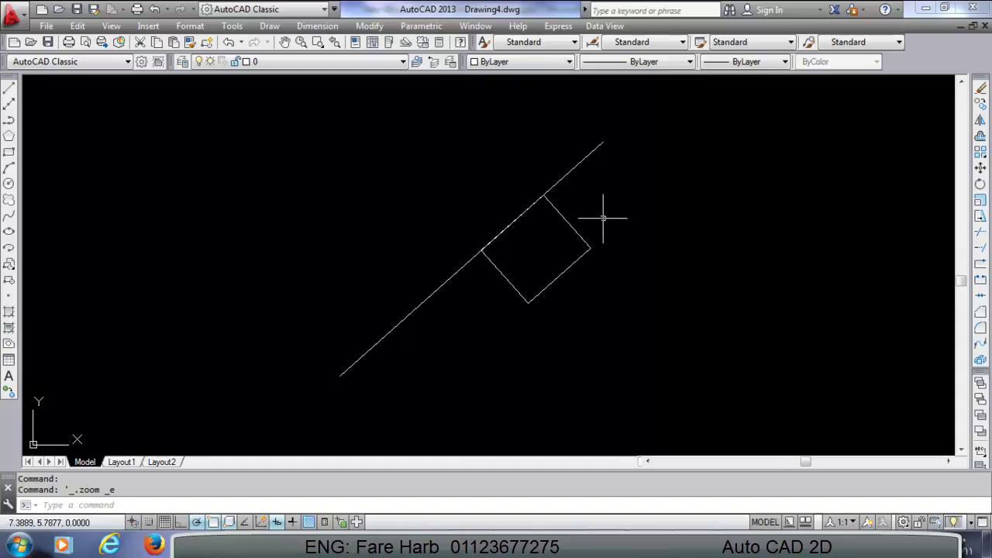
{"action": "scroll", "coordinate": [636, 223], "scroll_direction": "down", "scroll_amount": 3}
{"action": "scroll", "coordinate": [643, 259], "scroll_direction": "down", "scroll_amount": 2}
{"action": "middle_click_drag", "start_coordinate": [643, 259], "coordinate": [465, 255]}
- Zoom into a window around the square's top corner where it meets the line
{"action": "type", "text": "z"}
{"action": "key", "text": "Return"}
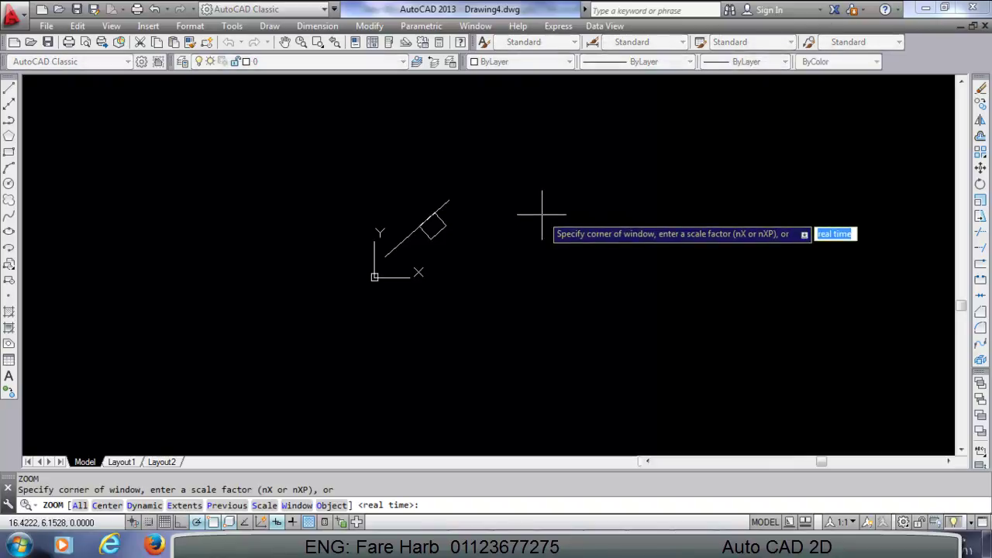
{"action": "type", "text": "e"}
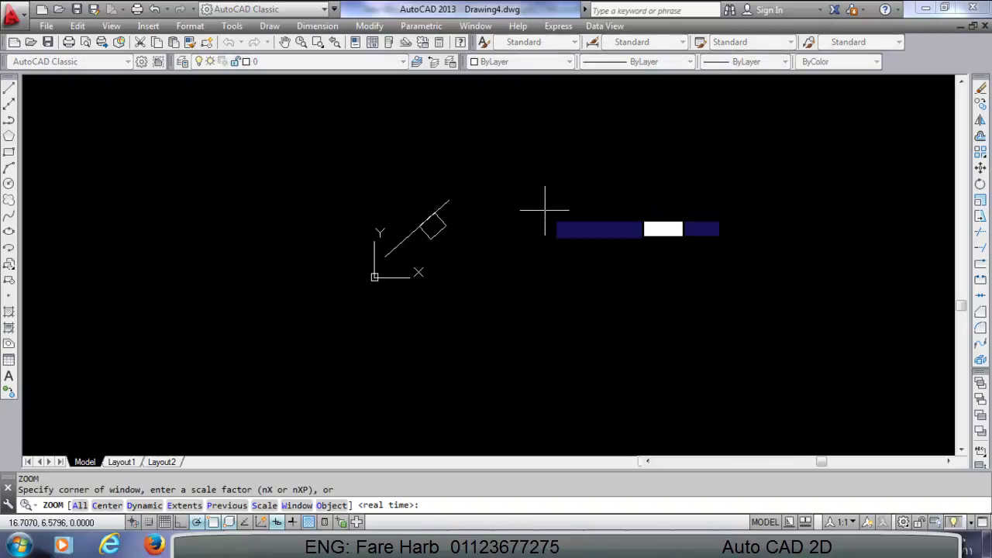
{"action": "key", "text": "Return"}
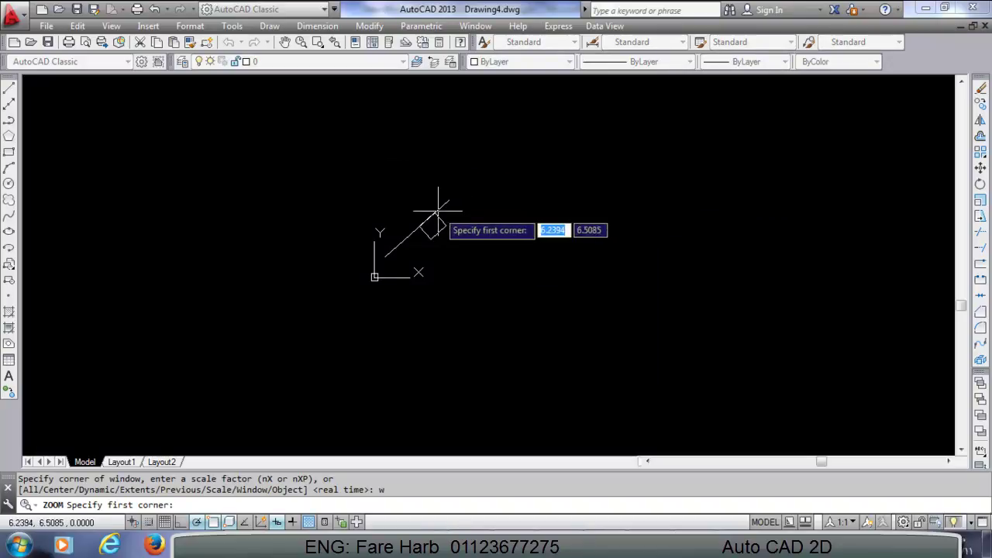
{"action": "left_click", "coordinate": [422, 196]}
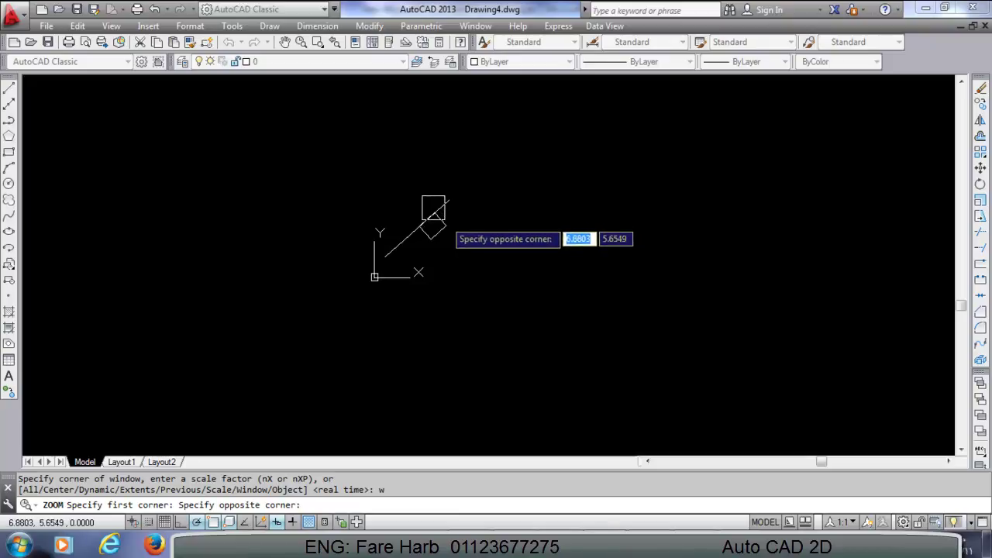
{"action": "left_click", "coordinate": [449, 219]}
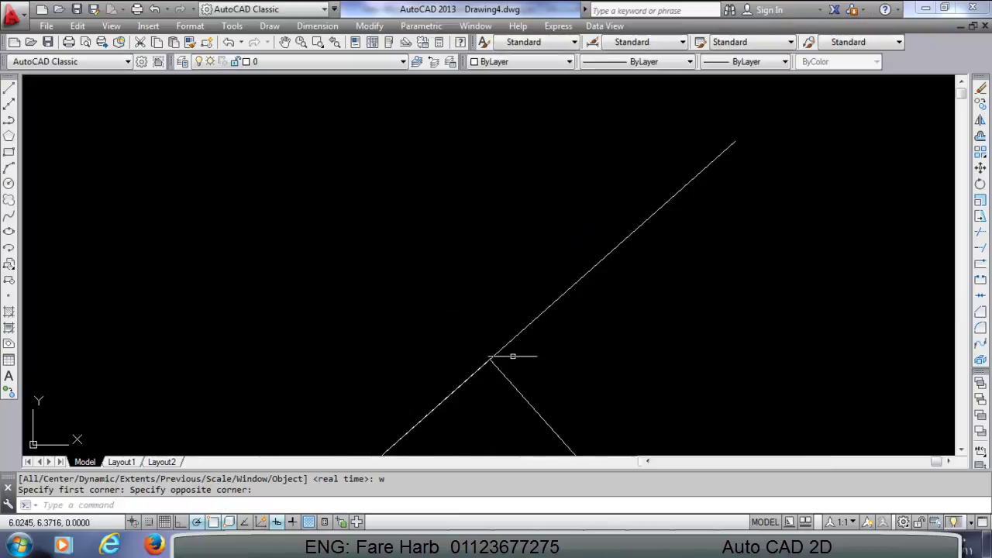
- Zoom back out and pan to bring the whole drawing into view
{"action": "scroll", "coordinate": [543, 190], "scroll_direction": "down", "scroll_amount": 1}
{"action": "scroll", "coordinate": [521, 197], "scroll_direction": "down", "scroll_amount": 2}
{"action": "middle_click_drag", "start_coordinate": [535, 261], "coordinate": [472, 253]}
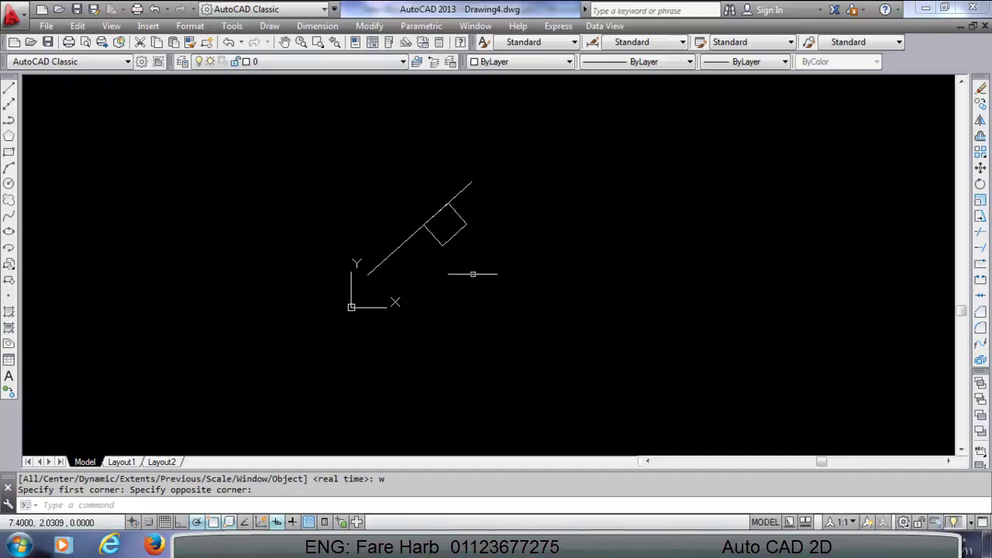
{"action": "mouse_move", "coordinate": [546, 260]}
{"action": "middle_mouse_down"}
{"action": "mouse_move", "coordinate": [430, 370]}
{"action": "mouse_move", "coordinate": [426, 264]}
{"action": "mouse_move", "coordinate": [381, 202]}
{"action": "mouse_move", "coordinate": [517, 215]}
{"action": "mouse_move", "coordinate": [701, 339]}
{"action": "mouse_move", "coordinate": [472, 225]}
{"action": "mouse_move", "coordinate": [410, 179]}
{"action": "middle_mouse_up"}
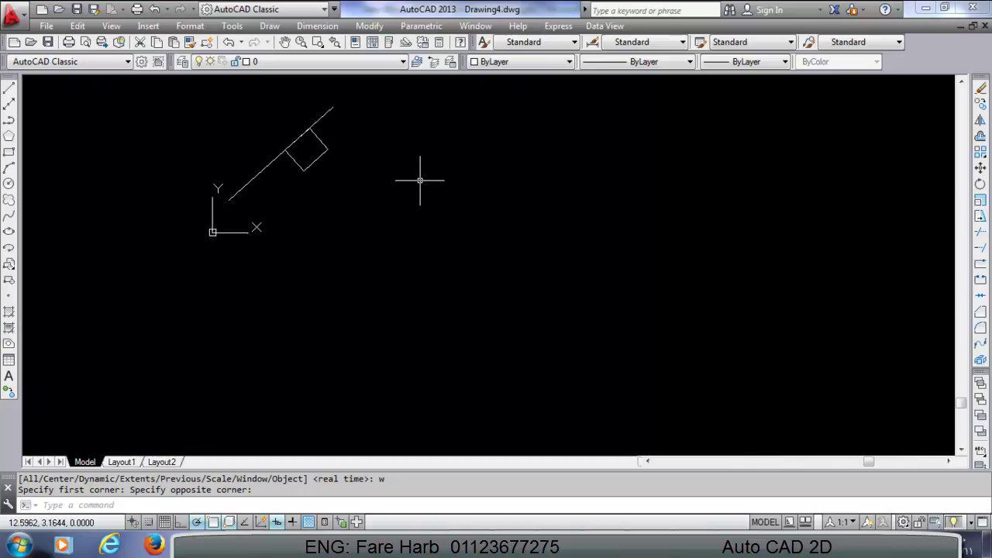
{"action": "mouse_move", "coordinate": [420, 182]}
{"action": "middle_mouse_down"}
{"action": "mouse_move", "coordinate": [527, 318]}
{"action": "mouse_move", "coordinate": [443, 334]}
{"action": "mouse_move", "coordinate": [543, 400]}
{"action": "middle_mouse_up"}
{"action": "middle_click_drag", "start_coordinate": [471, 339], "coordinate": [426, 259]}
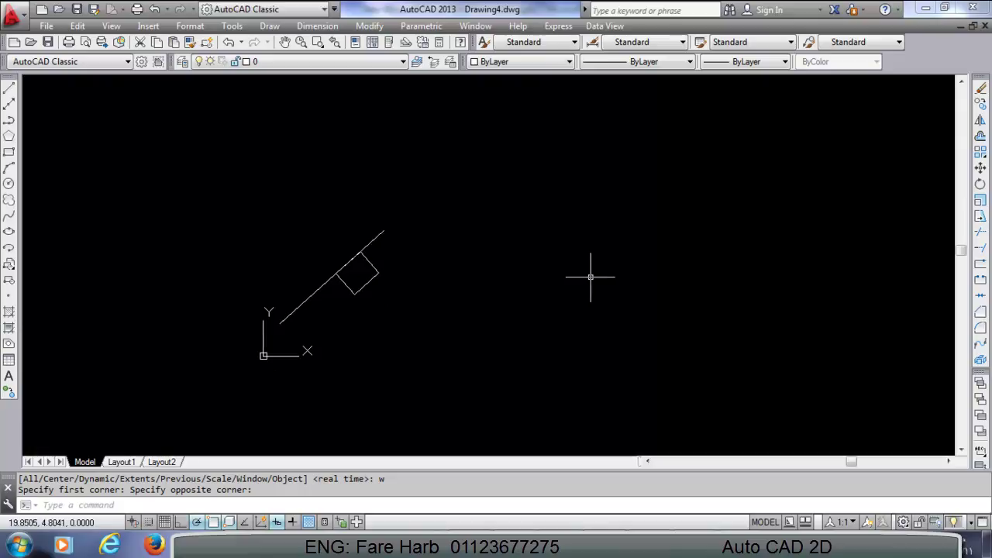
{"action": "type", "text": "p"}
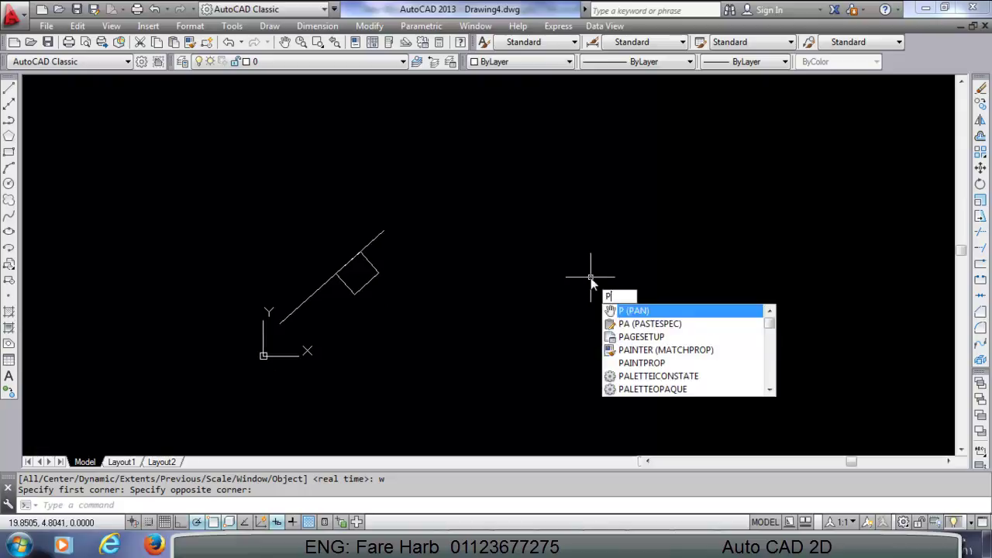
{"action": "key", "text": "Return"}
{"action": "mouse_move", "coordinate": [591, 277]}
{"action": "left_mouse_down"}
{"action": "mouse_move", "coordinate": [764, 224]}
{"action": "mouse_move", "coordinate": [743, 262]}
{"action": "mouse_move", "coordinate": [660, 325]}
{"action": "mouse_move", "coordinate": [613, 279]}
{"action": "mouse_move", "coordinate": [678, 243]}
{"action": "mouse_move", "coordinate": [580, 254]}
{"action": "mouse_move", "coordinate": [461, 297]}
{"action": "mouse_move", "coordinate": [574, 272]}
{"action": "mouse_move", "coordinate": [576, 302]}
{"action": "left_mouse_up"}
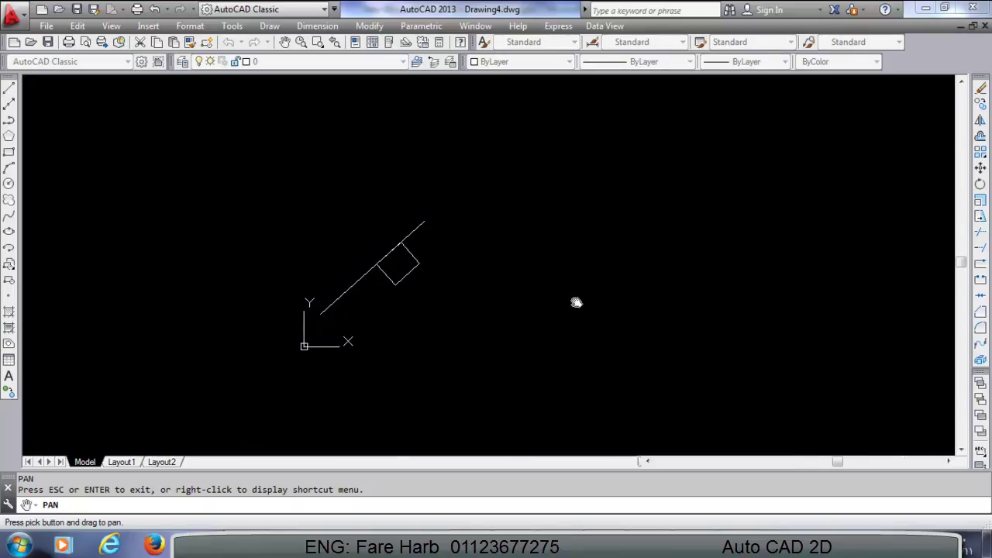
{"action": "key", "text": "Escape"}
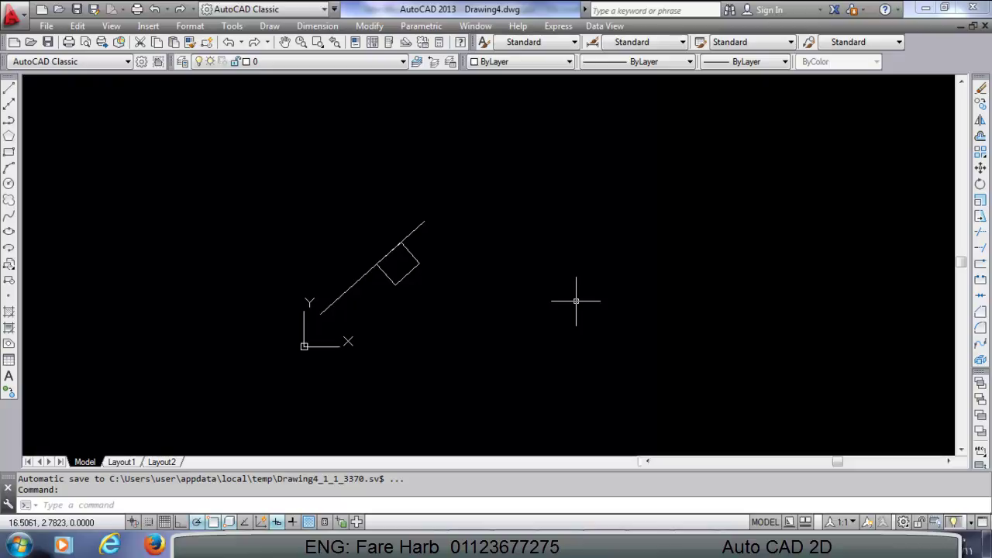
- Place single-line text 'Egypt' right of the square, height 1, rotation 0
{"action": "type", "text": "dt"}
{"action": "key", "text": "Return"}
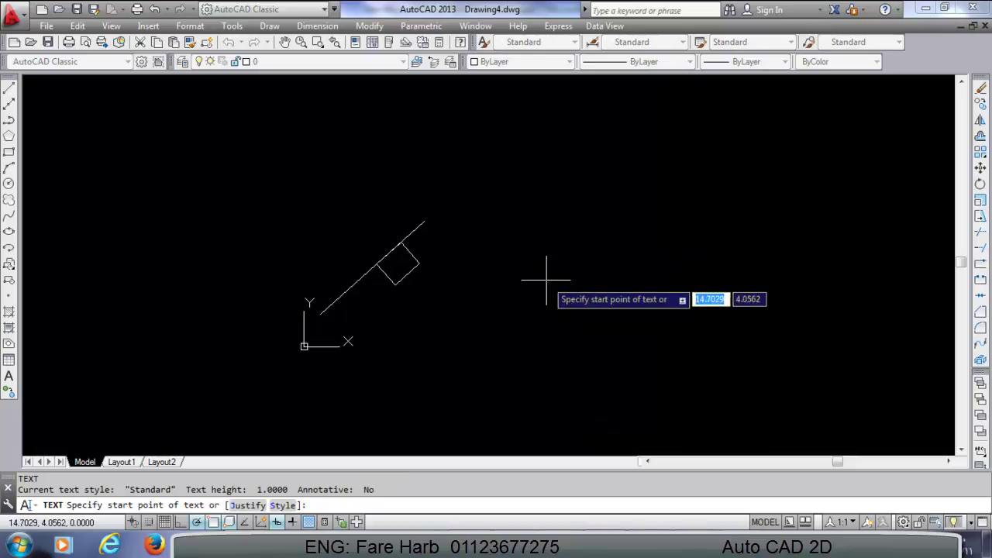
{"action": "left_click", "coordinate": [546, 280]}
{"action": "key", "text": "Return"}
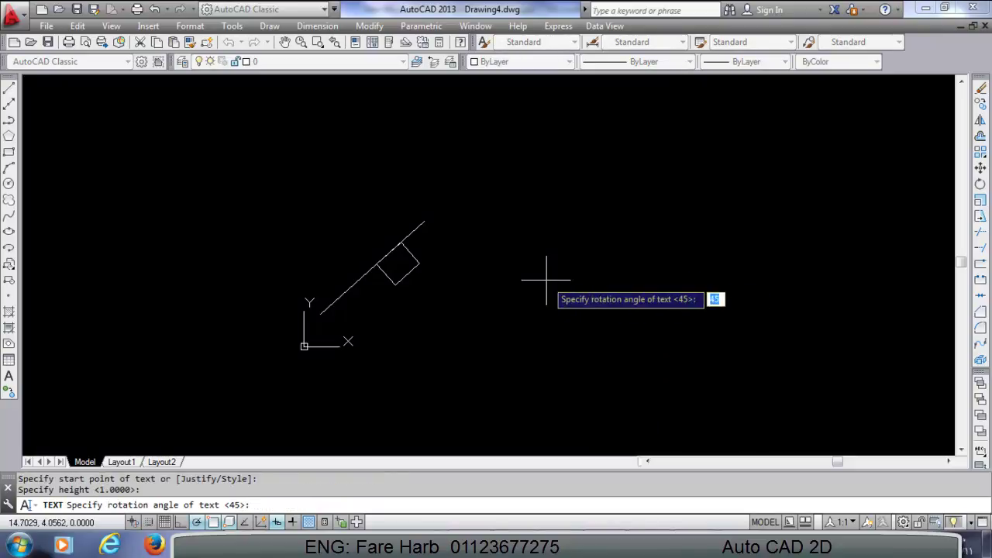
{"action": "left_click", "coordinate": [764, 280]}
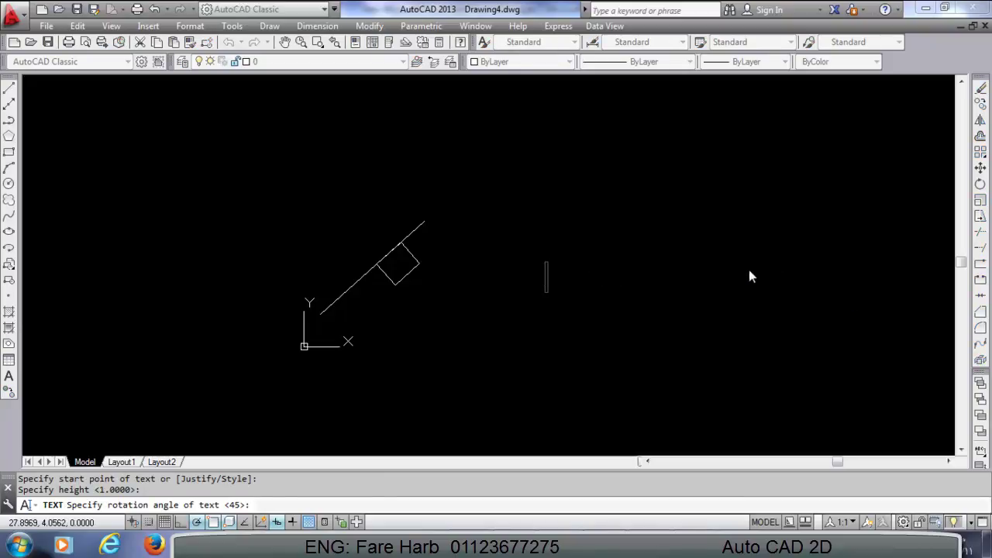
{"action": "type", "text": "E"}
{"action": "type", "text": "g"}
{"action": "type", "text": "ypt"}
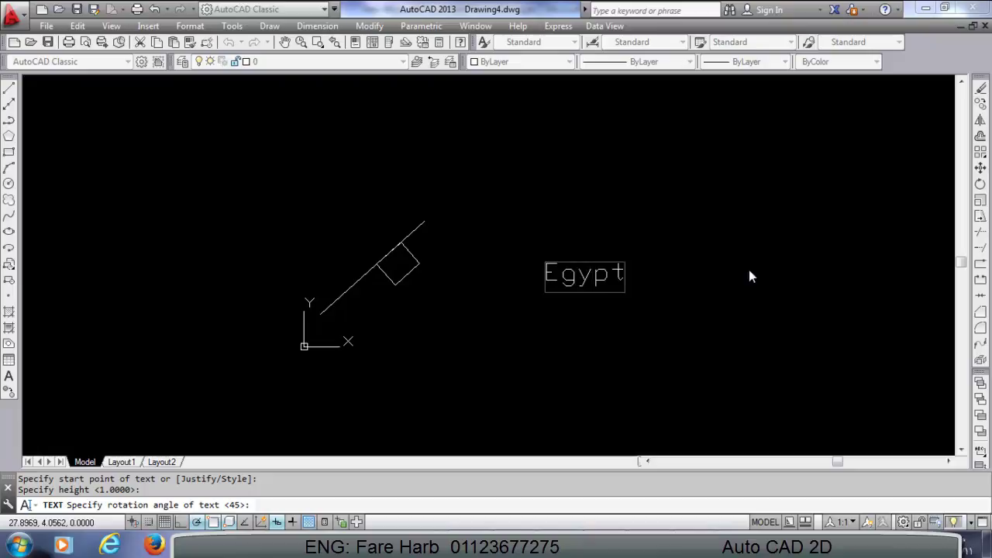
{"action": "key", "text": "Return"}
{"action": "key", "text": "Return"}
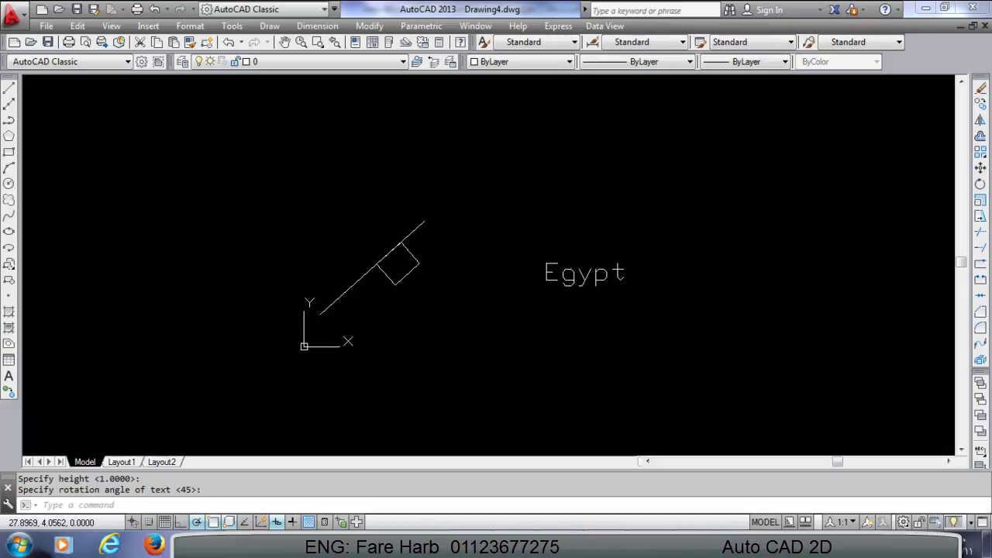
{"action": "middle_click_drag", "start_coordinate": [624, 285], "coordinate": [514, 293]}
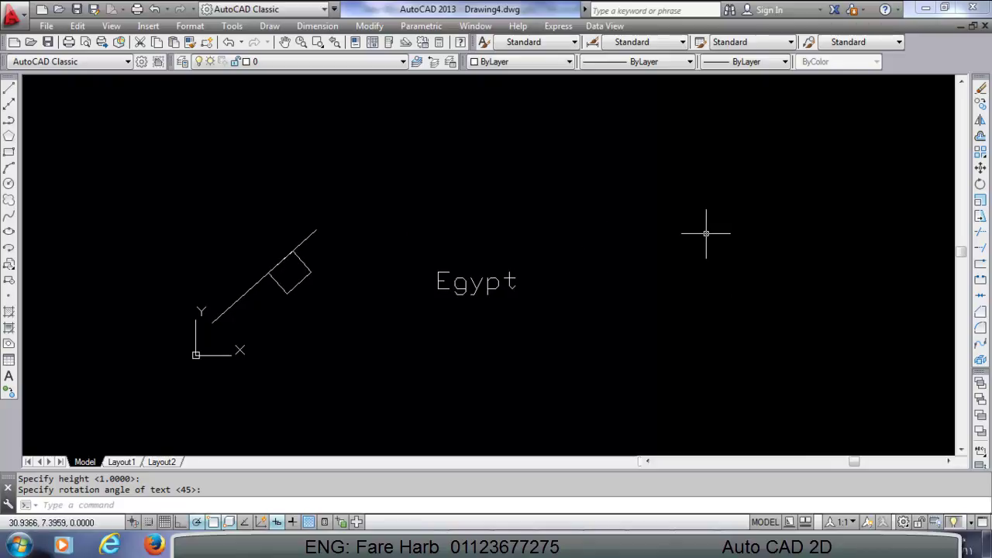
- Add single-line text 'Egybt' above and right of Egypt with default height and rotation
{"action": "type", "text": "dt"}
{"action": "key", "text": "Return"}
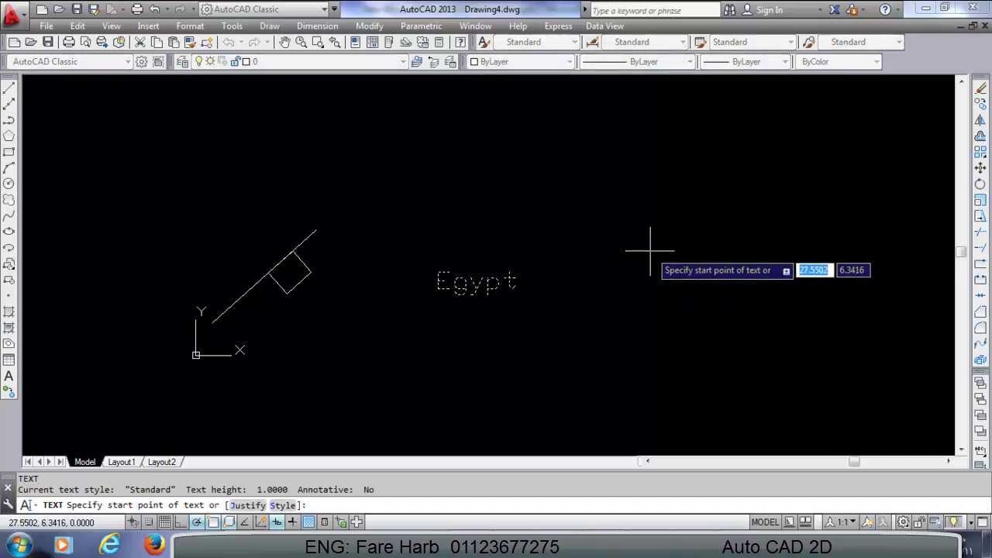
{"action": "left_click", "coordinate": [650, 251]}
{"action": "key", "text": "Return"}
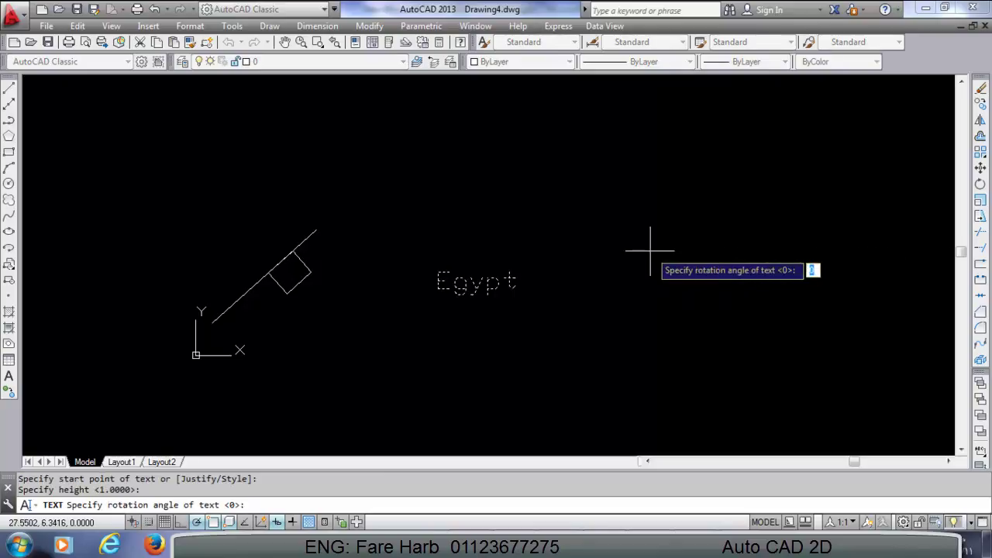
{"action": "key", "text": "Return"}
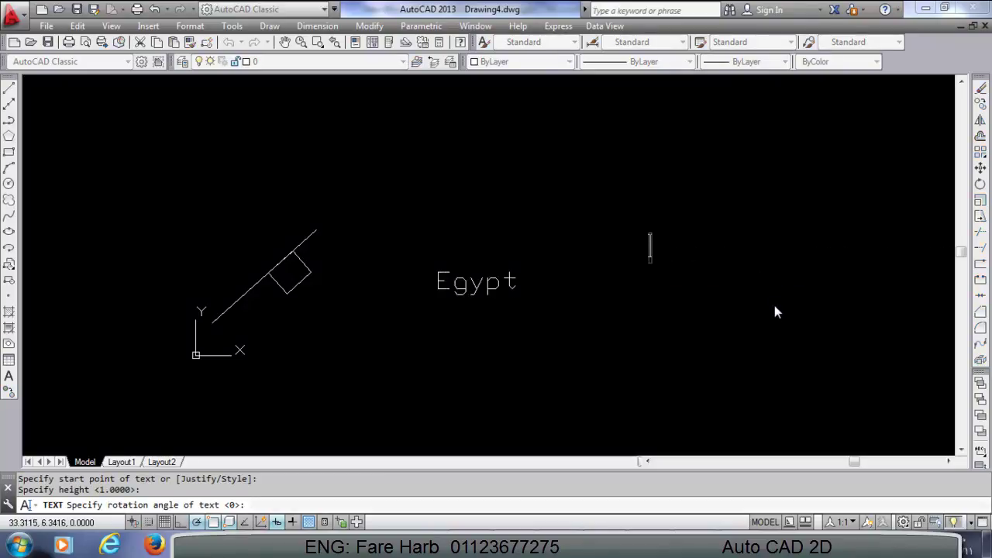
{"action": "type", "text": "E"}
{"action": "type", "text": "gybt"}
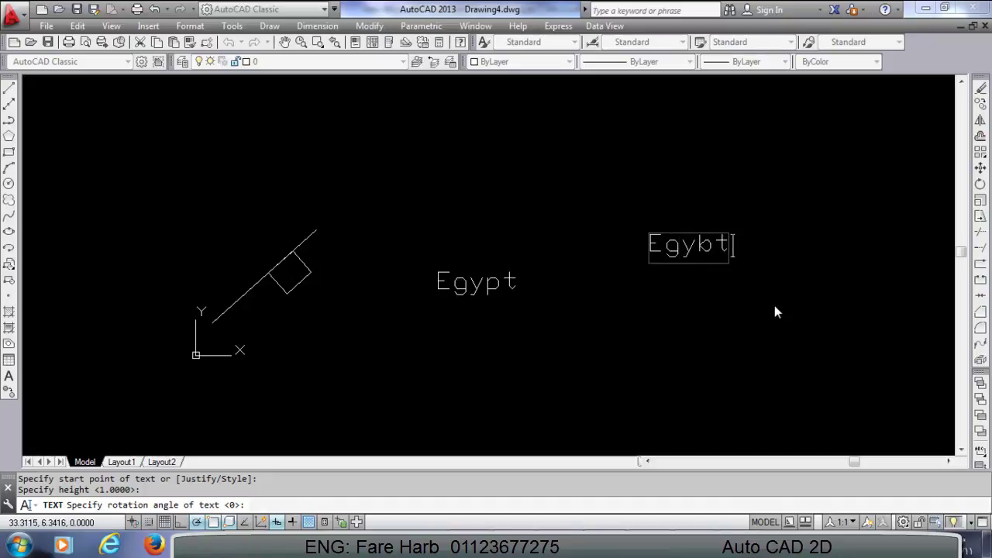
{"action": "key", "text": "Return"}
{"action": "key", "text": "Return"}
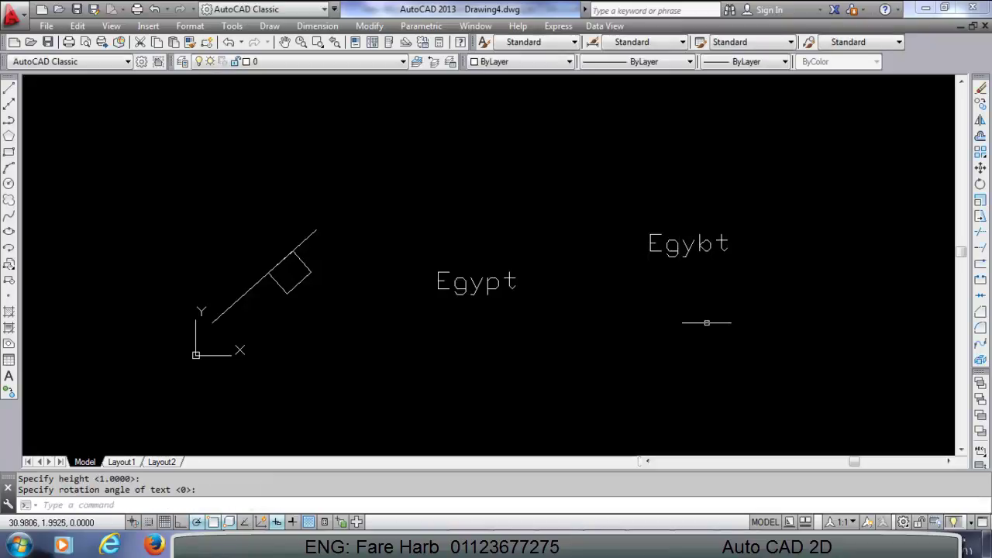
{"action": "middle_click_drag", "start_coordinate": [641, 311], "coordinate": [649, 296]}
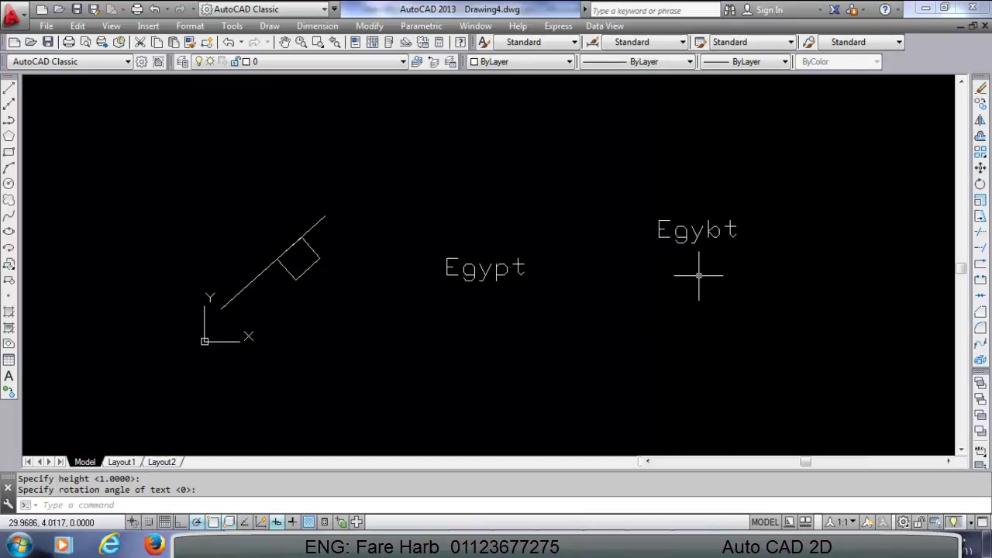
- Use FIND to search the entire drawing for 'egypt', returning the single Egypt text match
{"action": "type", "text": "F"}
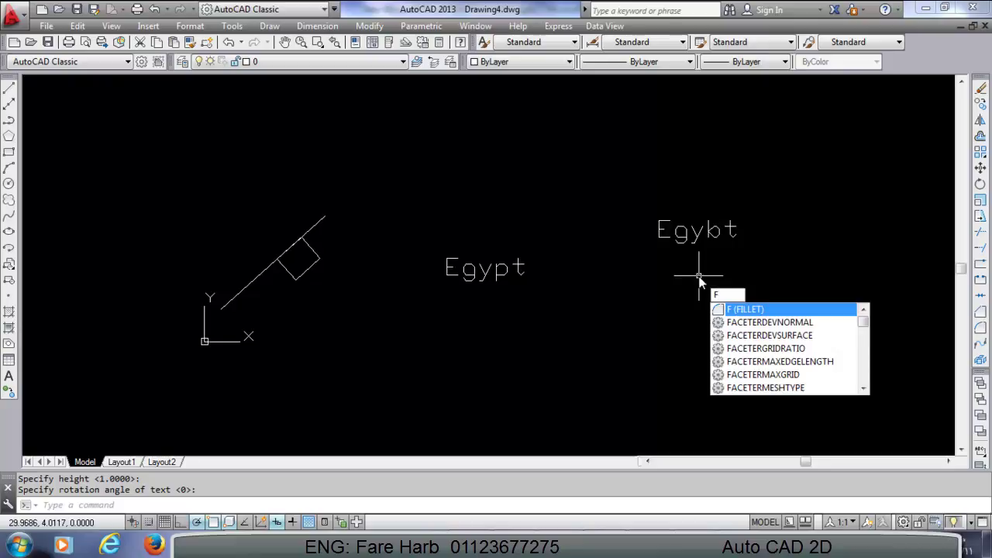
{"action": "type", "text": "IN"}
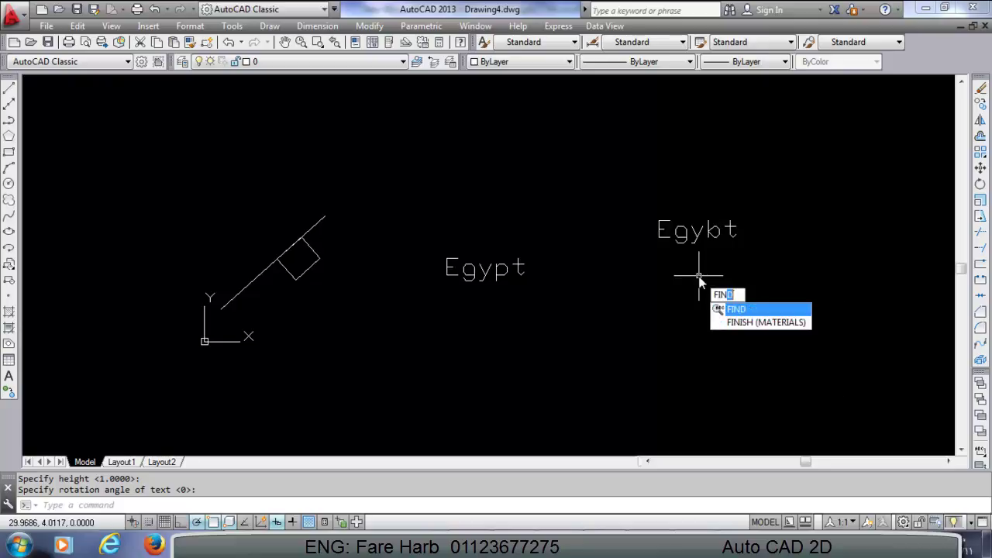
{"action": "type", "text": "D"}
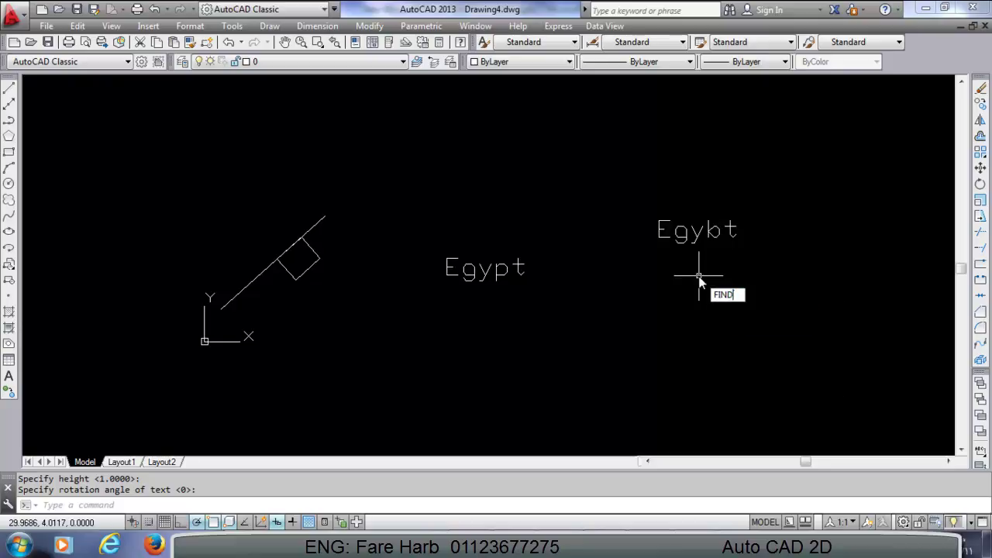
{"action": "key", "text": "Return"}
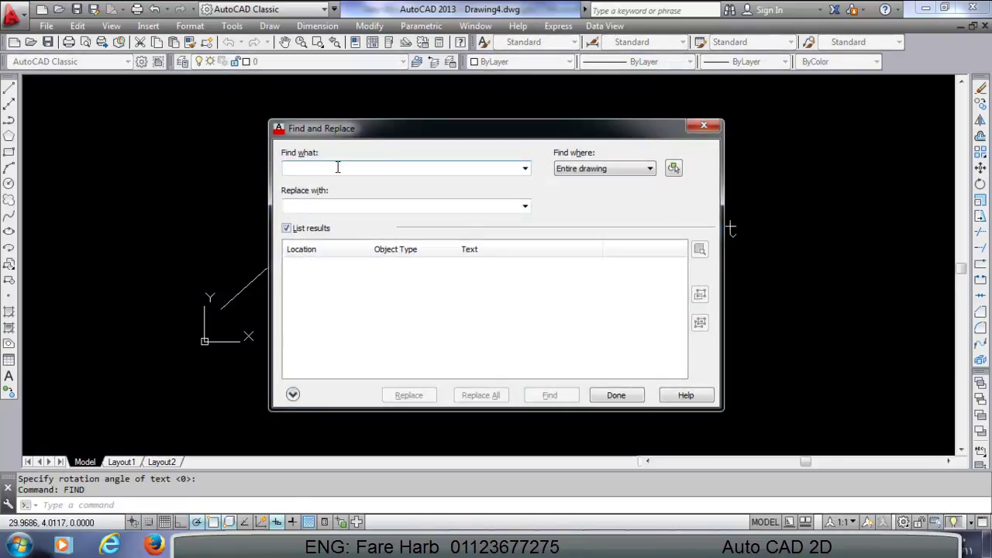
{"action": "type", "text": "egypt"}
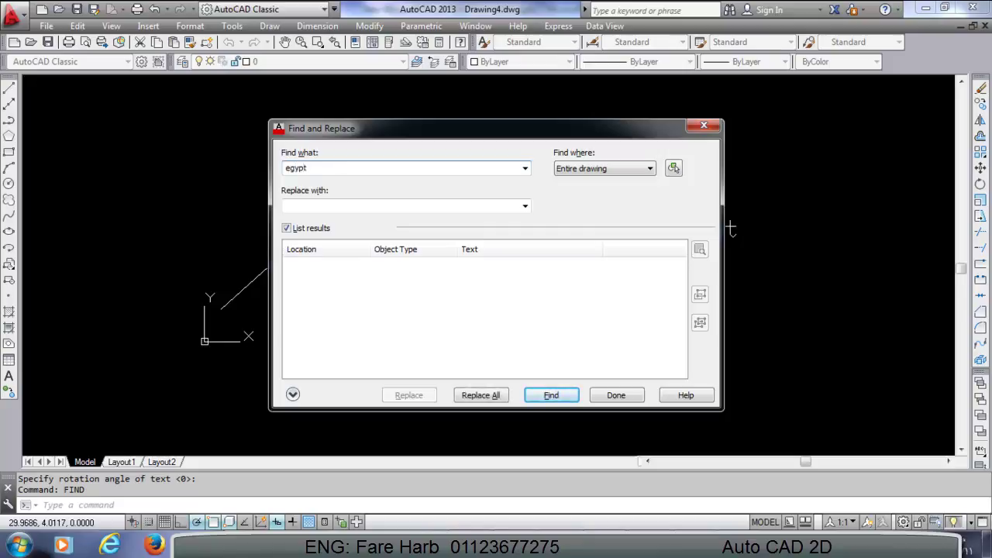
{"action": "key", "text": "Return"}
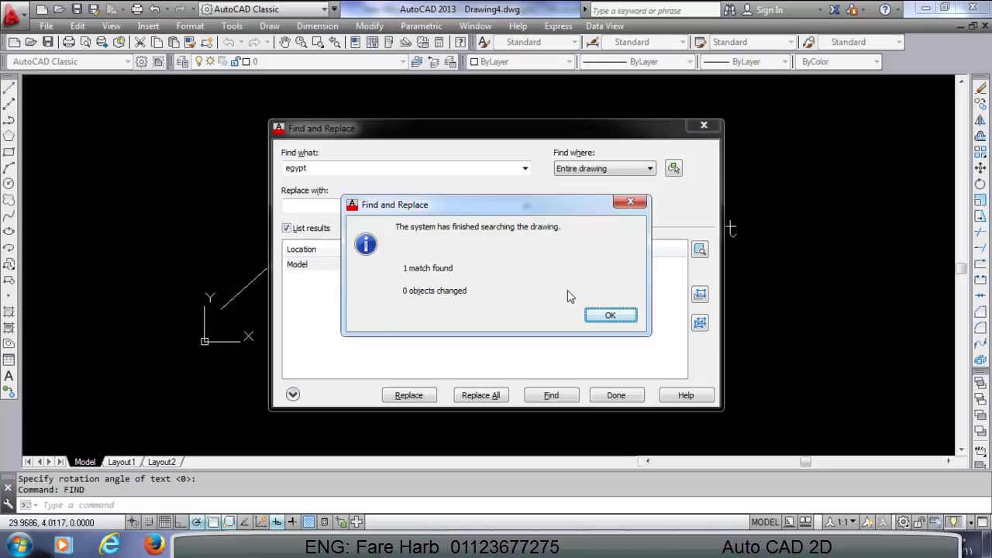
{"action": "left_click", "coordinate": [609, 317]}
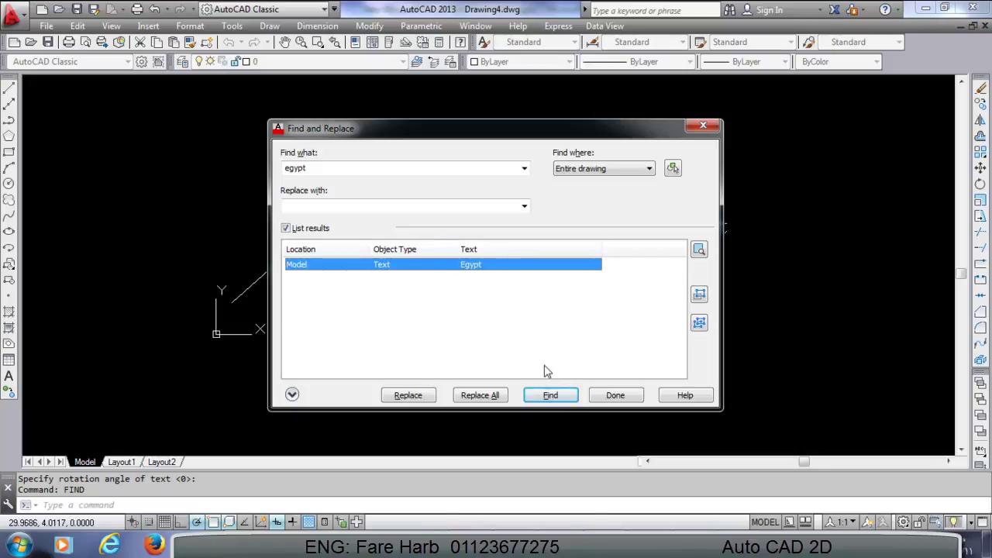
{"action": "left_click", "coordinate": [553, 396]}
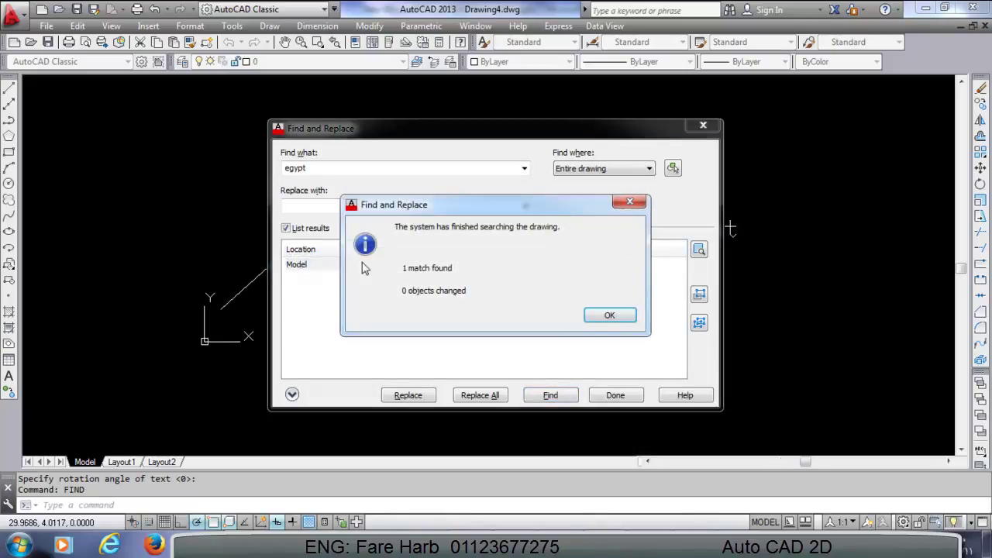
{"action": "left_click", "coordinate": [601, 316]}
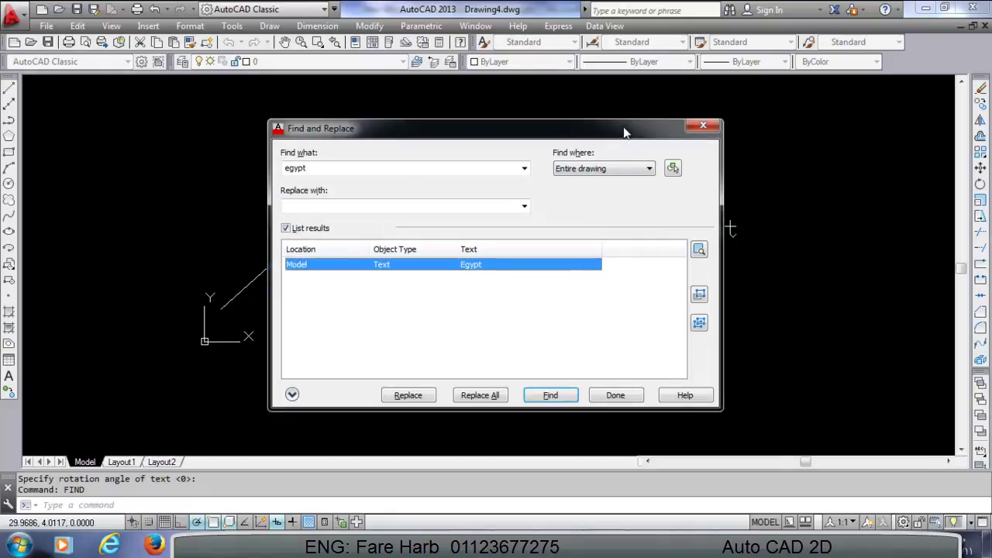
{"action": "left_click_drag", "start_coordinate": [625, 131], "coordinate": [550, 137]}
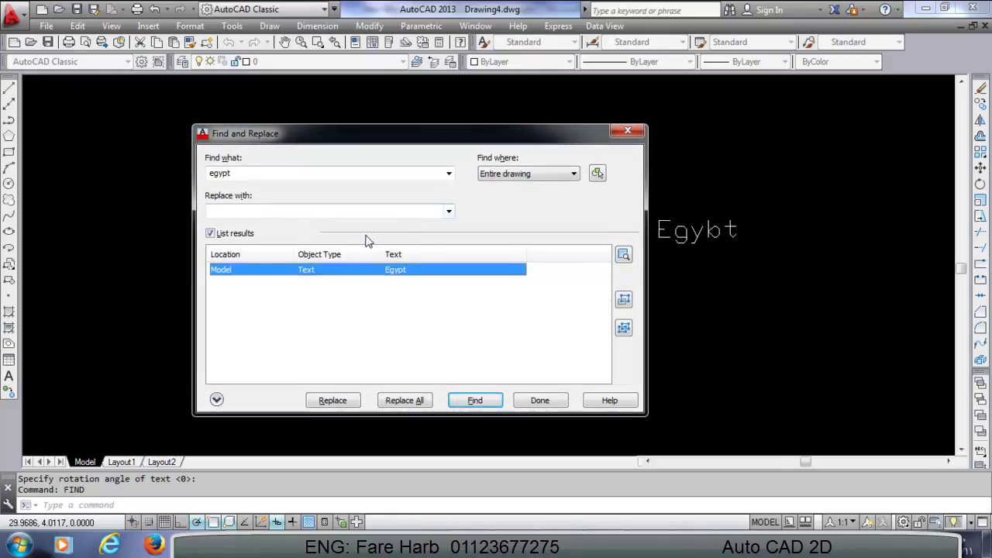
- Set 'masr' as the replacement, replace the Egypt text with it, and close Find and Replace
{"action": "double_click", "coordinate": [310, 171]}
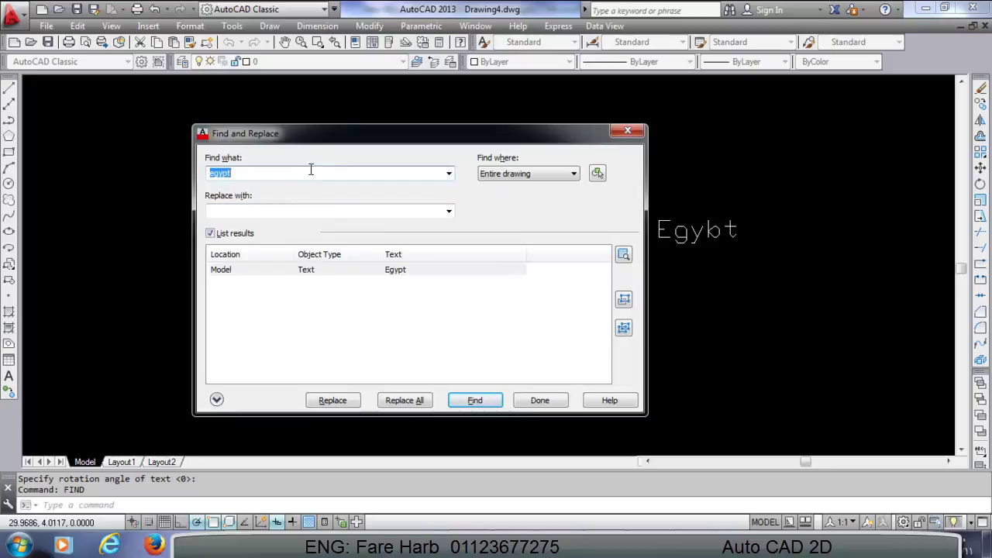
{"action": "left_click", "coordinate": [321, 212]}
{"action": "type", "text": "masr"}
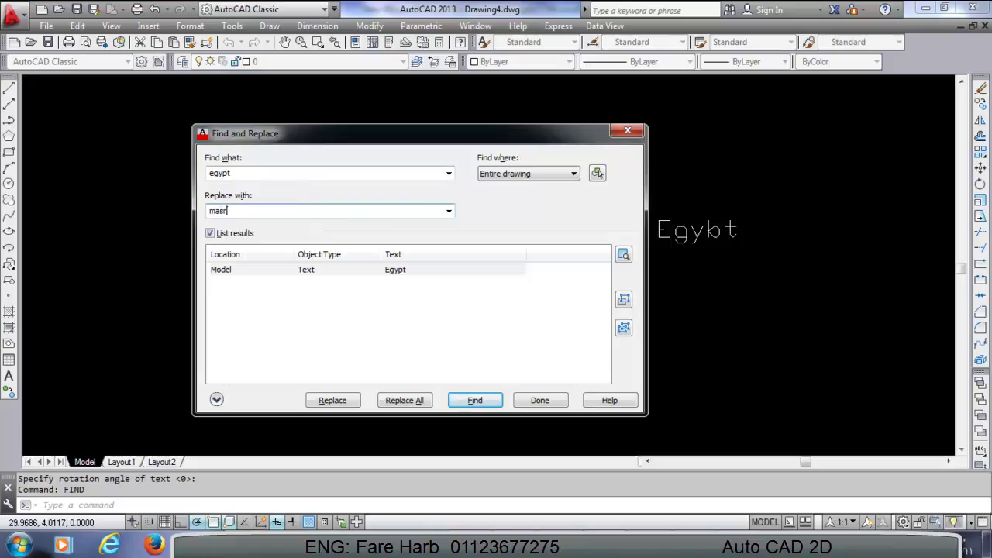
{"action": "key", "text": "Return"}
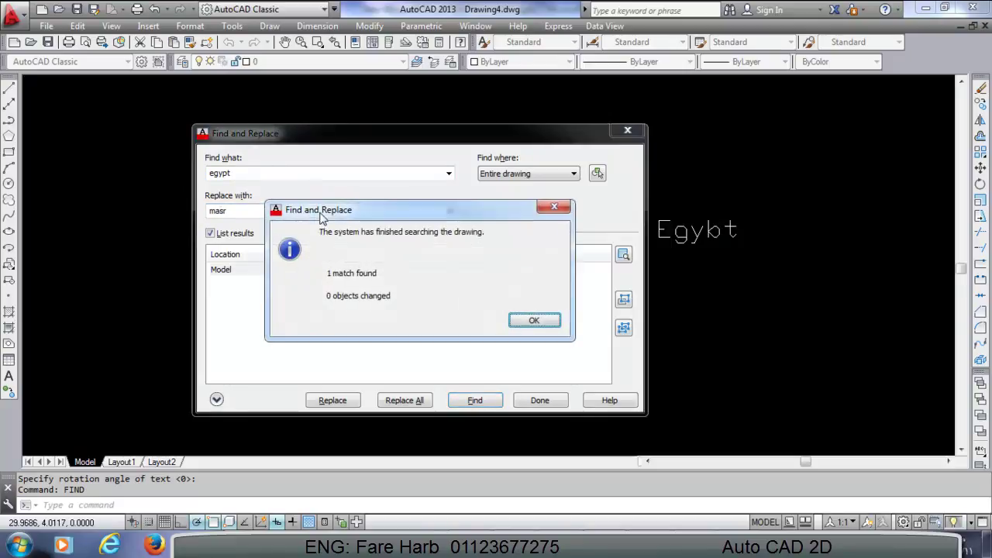
{"action": "left_click", "coordinate": [516, 321]}
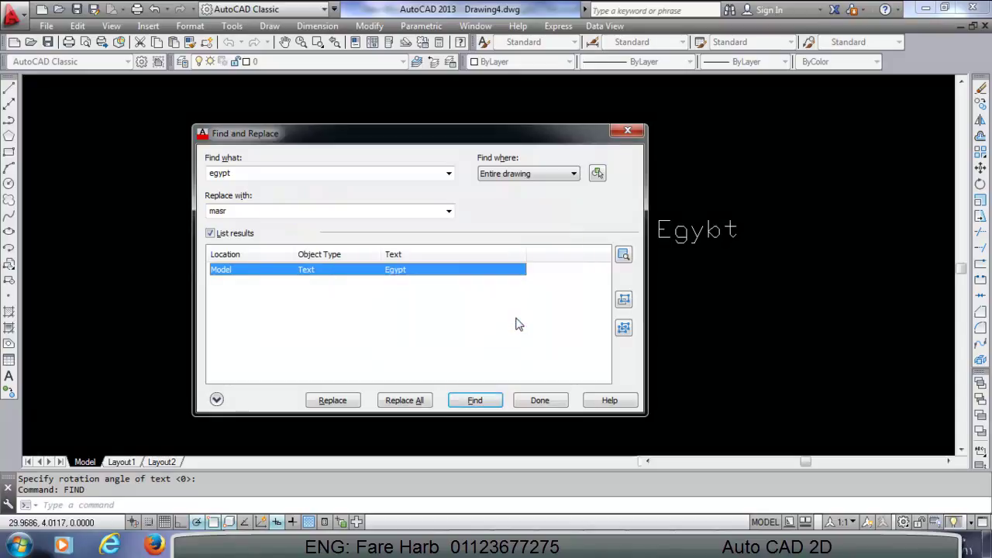
{"action": "left_click", "coordinate": [380, 210]}
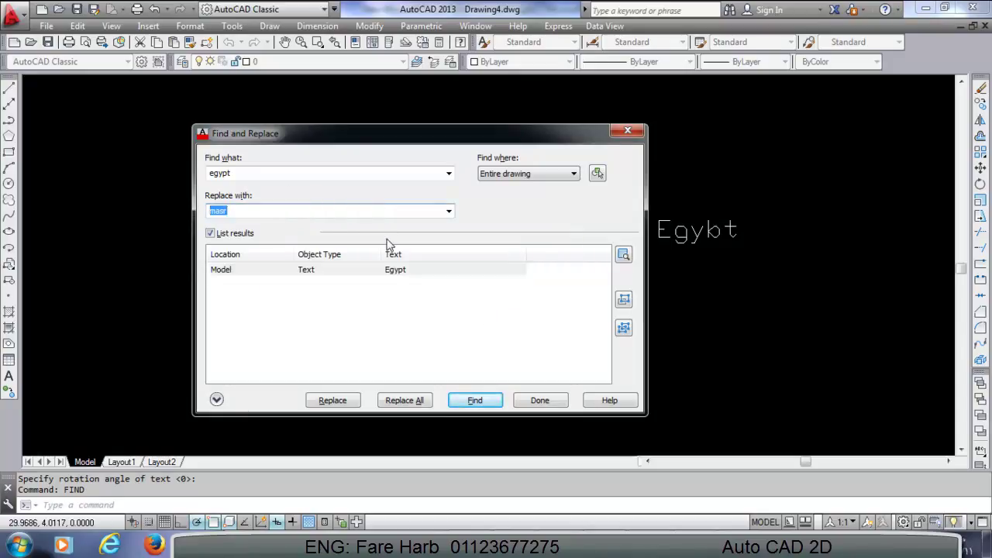
{"action": "left_click", "coordinate": [332, 402]}
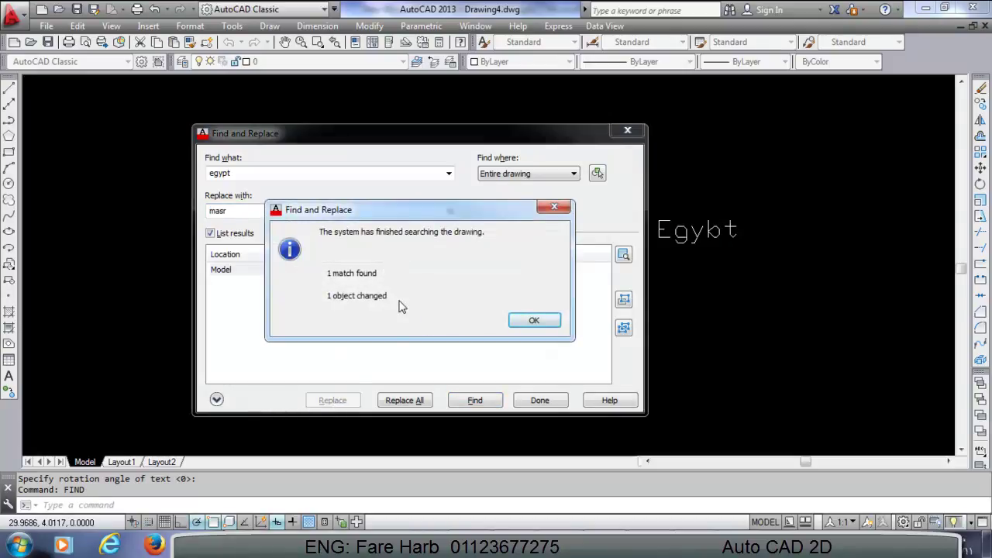
{"action": "left_click", "coordinate": [532, 322]}
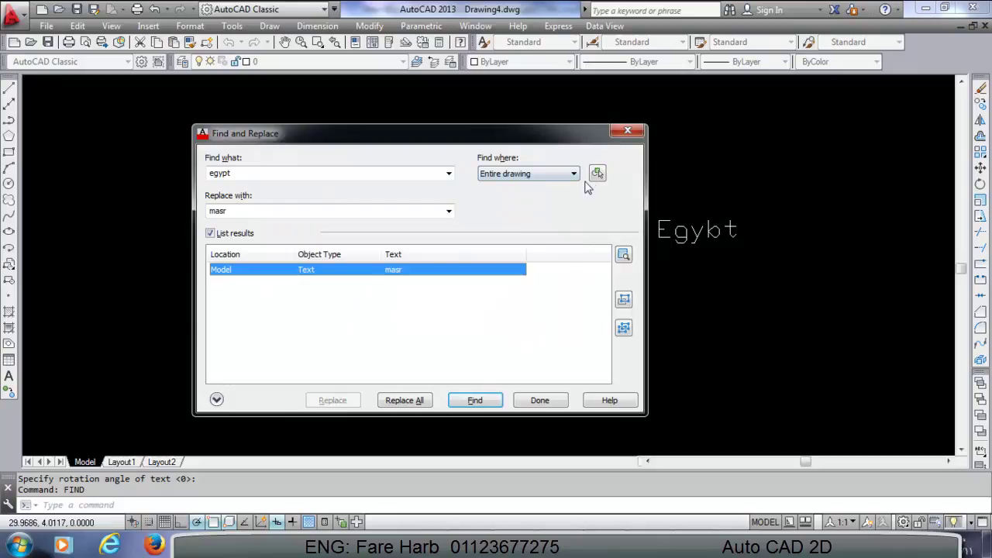
{"action": "mouse_move", "coordinate": [488, 127]}
{"action": "left_mouse_down"}
{"action": "mouse_move", "coordinate": [235, 111]}
{"action": "mouse_move", "coordinate": [624, 143]}
{"action": "mouse_move", "coordinate": [591, 139]}
{"action": "left_mouse_up"}
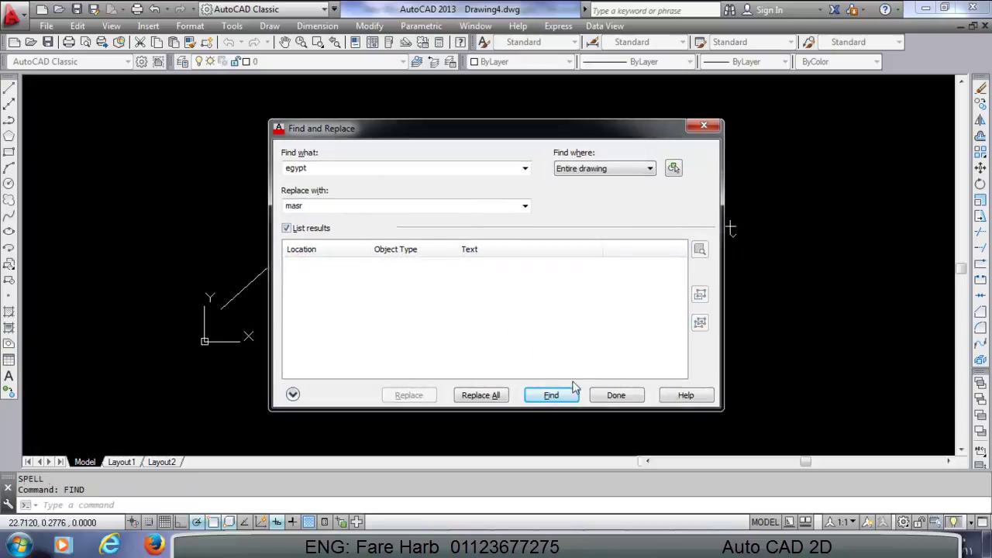
{"action": "left_click", "coordinate": [603, 402]}
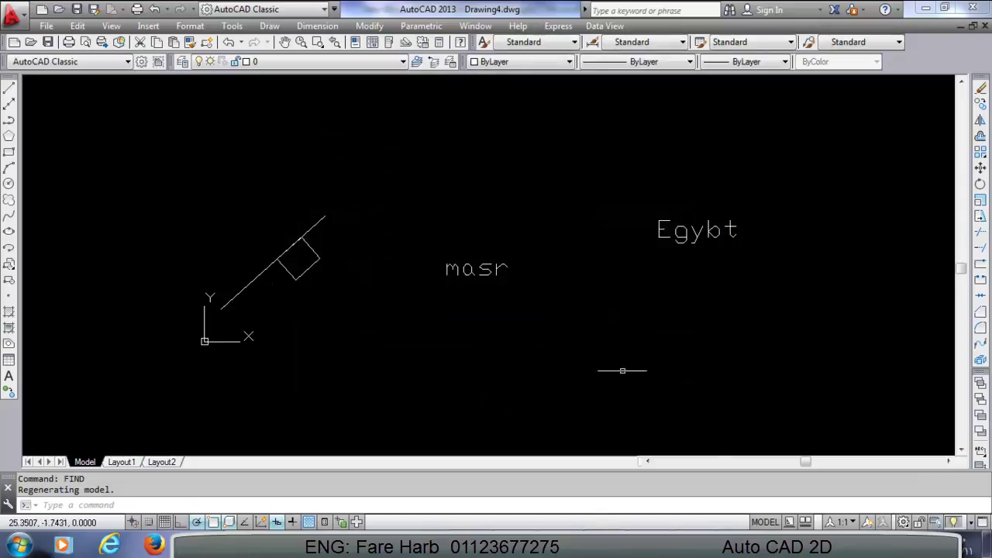
{"action": "middle_click_drag", "start_coordinate": [632, 346], "coordinate": [533, 327]}
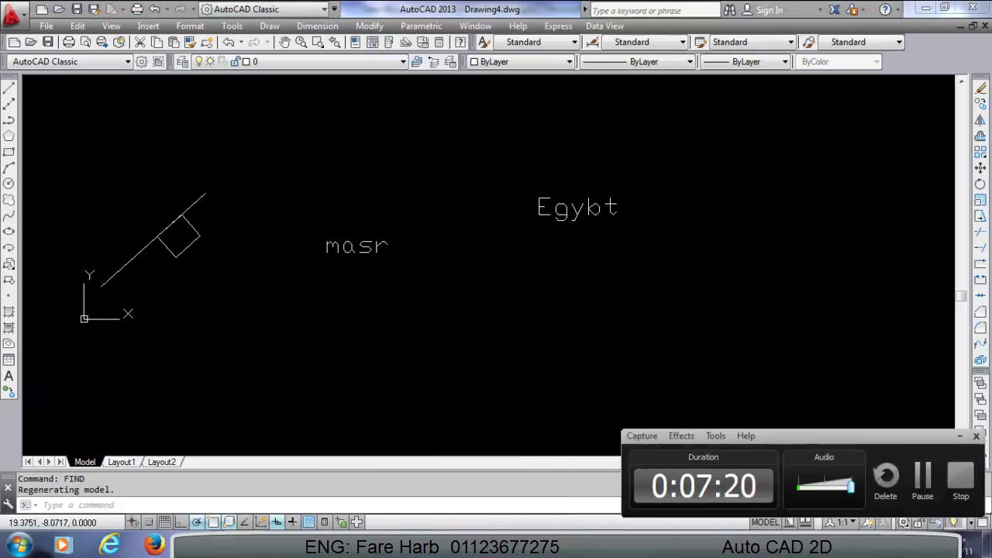
- Start a SPELL check of the whole drawing and ignore the word masr
{"action": "left_click", "coordinate": [642, 316]}
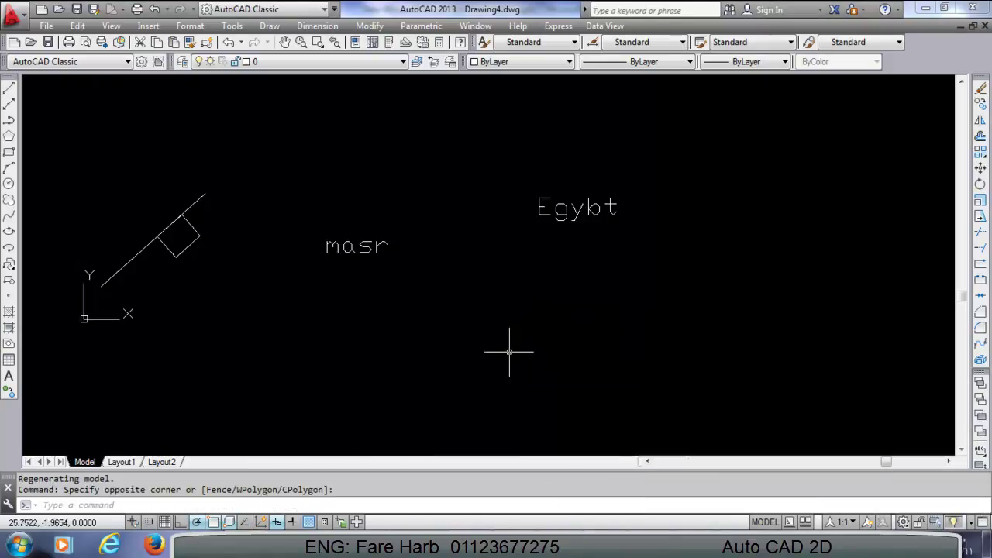
{"action": "type", "text": "SP"}
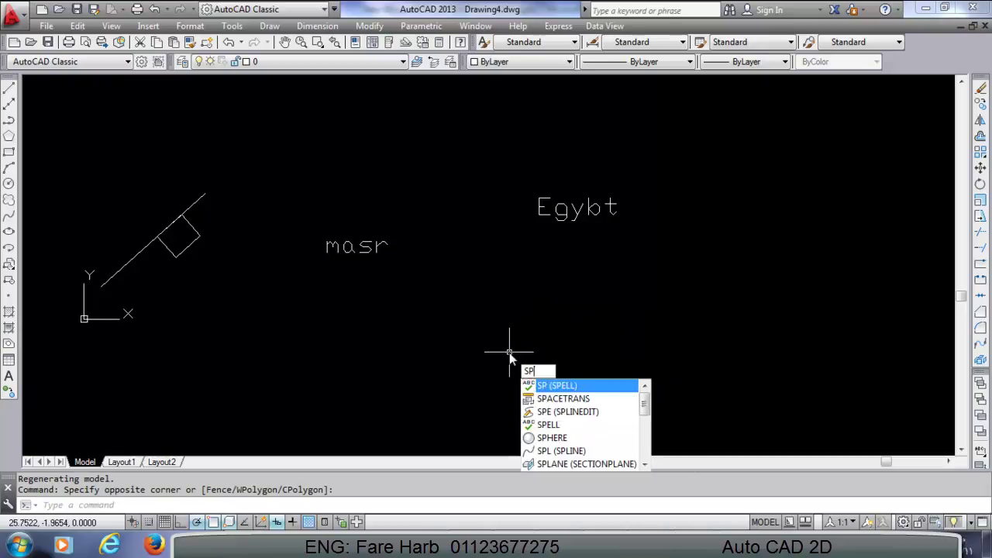
{"action": "key", "text": "Return"}
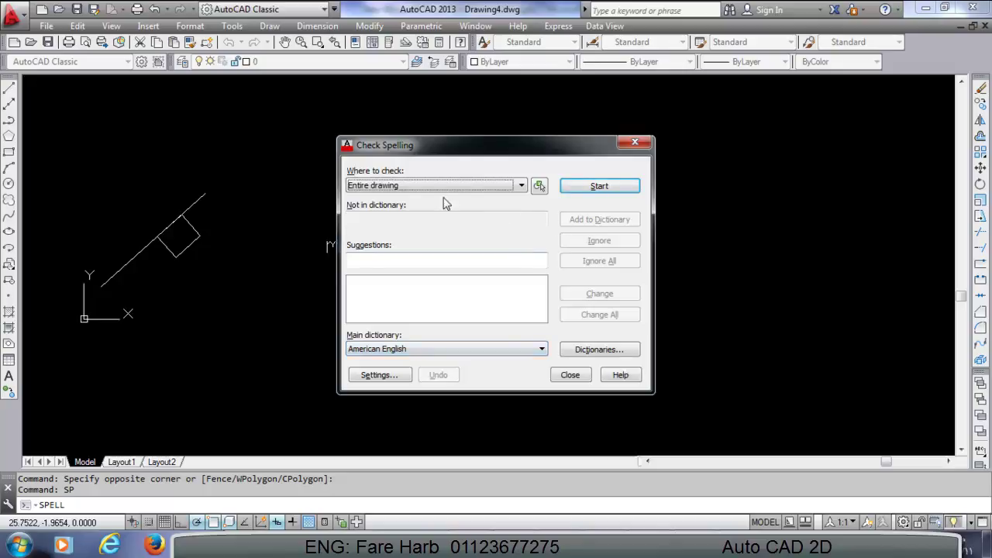
{"action": "left_click", "coordinate": [598, 190]}
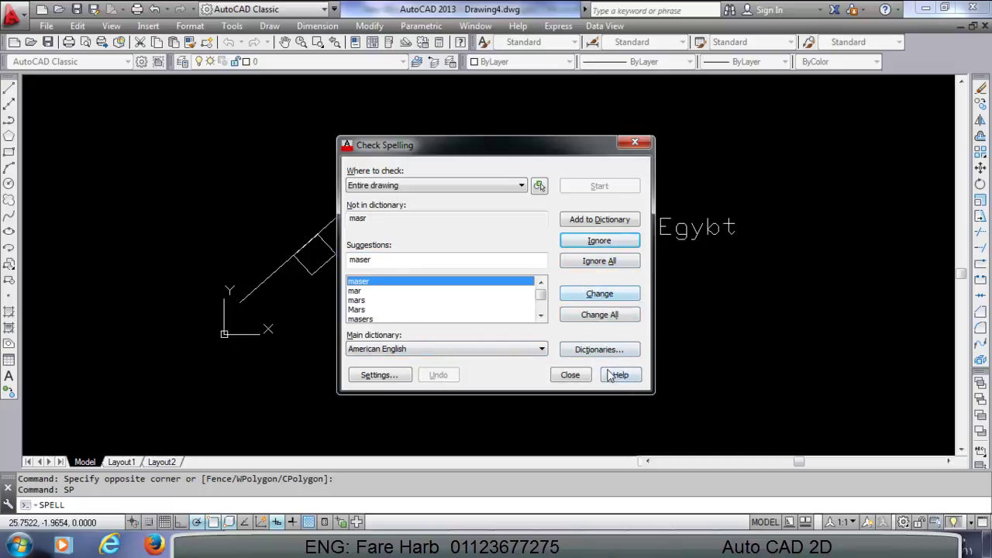
{"action": "left_click", "coordinate": [605, 243]}
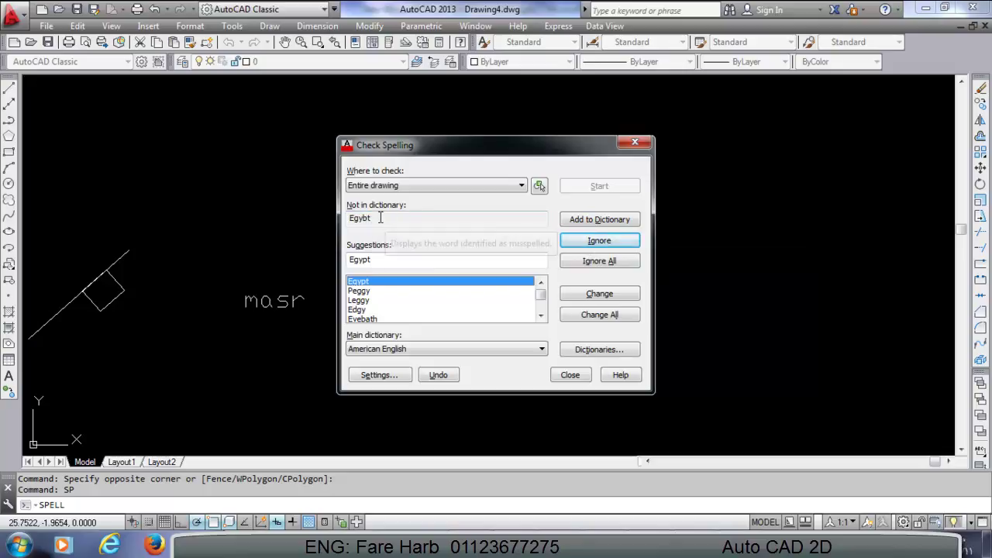
- Change Egybt to the suggested Egypt, keeping the American English dictionary, then close the checker
{"action": "double_click", "coordinate": [380, 260]}
{"action": "left_click", "coordinate": [403, 265]}
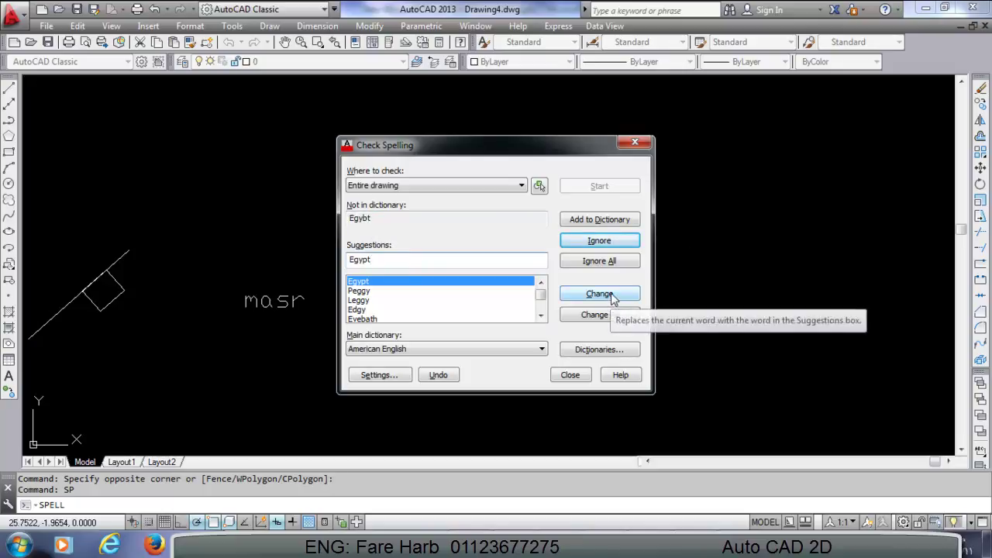
{"action": "left_click", "coordinate": [540, 349]}
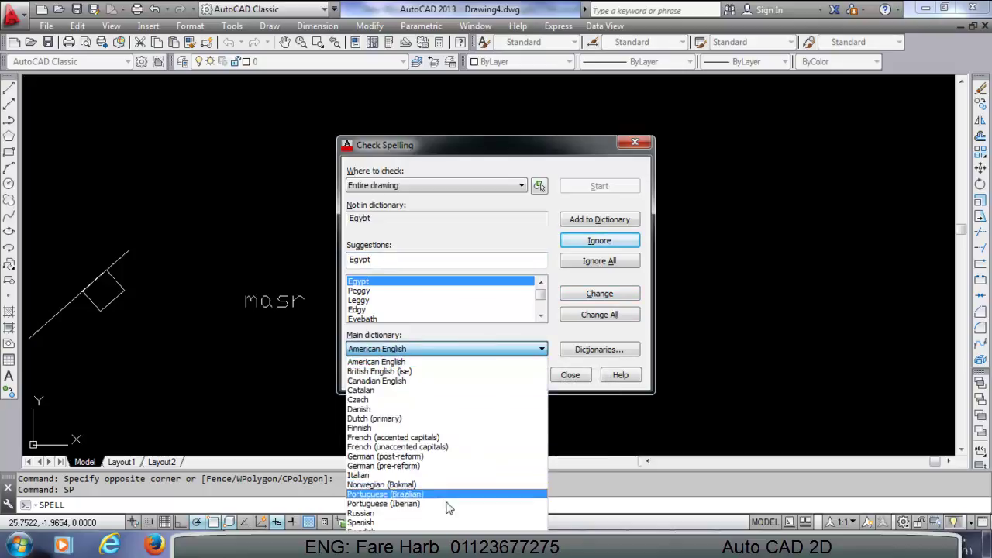
{"action": "left_click", "coordinate": [439, 349]}
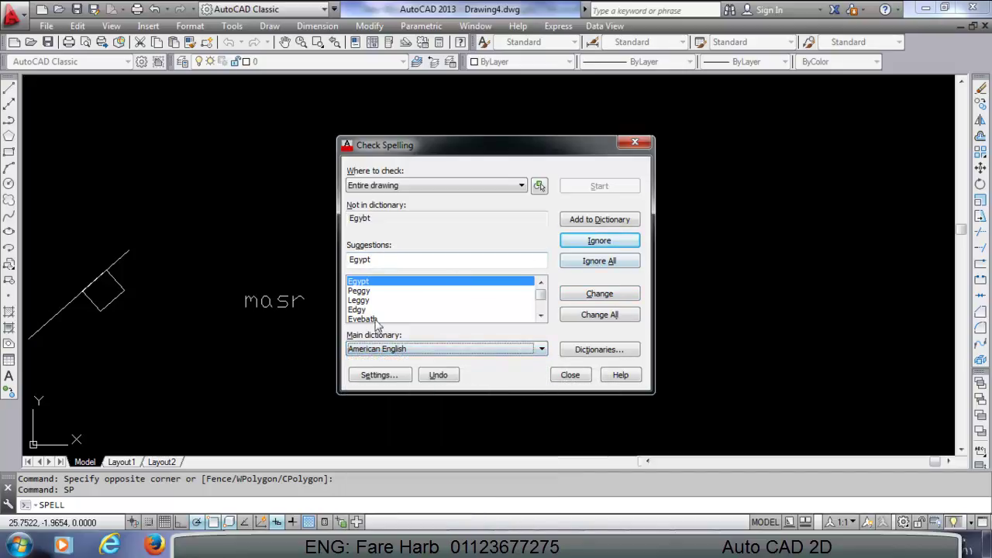
{"action": "left_click", "coordinate": [590, 295]}
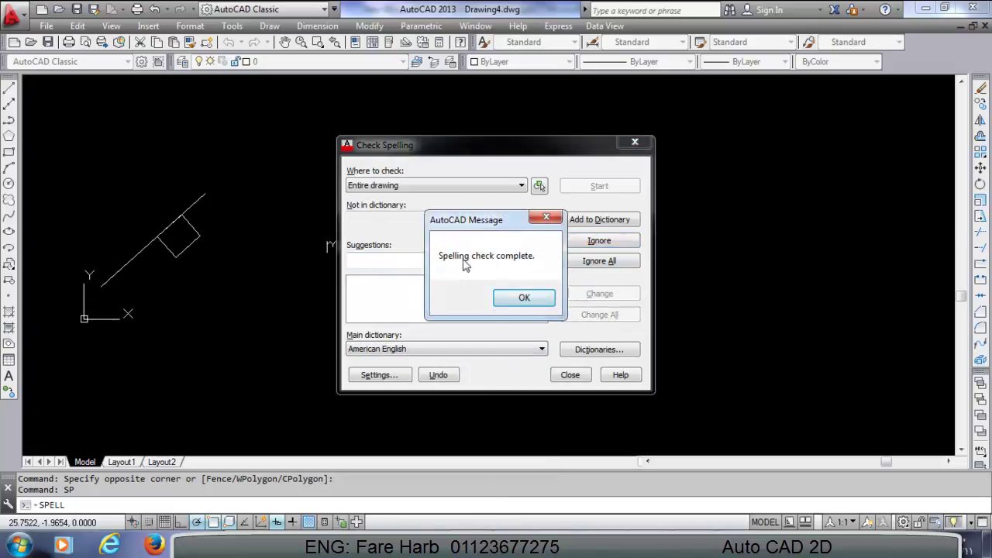
{"action": "left_click", "coordinate": [518, 298]}
{"action": "mouse_move", "coordinate": [540, 152]}
{"action": "left_mouse_down"}
{"action": "mouse_move", "coordinate": [721, 156]}
{"action": "mouse_move", "coordinate": [573, 330]}
{"action": "mouse_move", "coordinate": [423, 144]}
{"action": "left_mouse_up"}
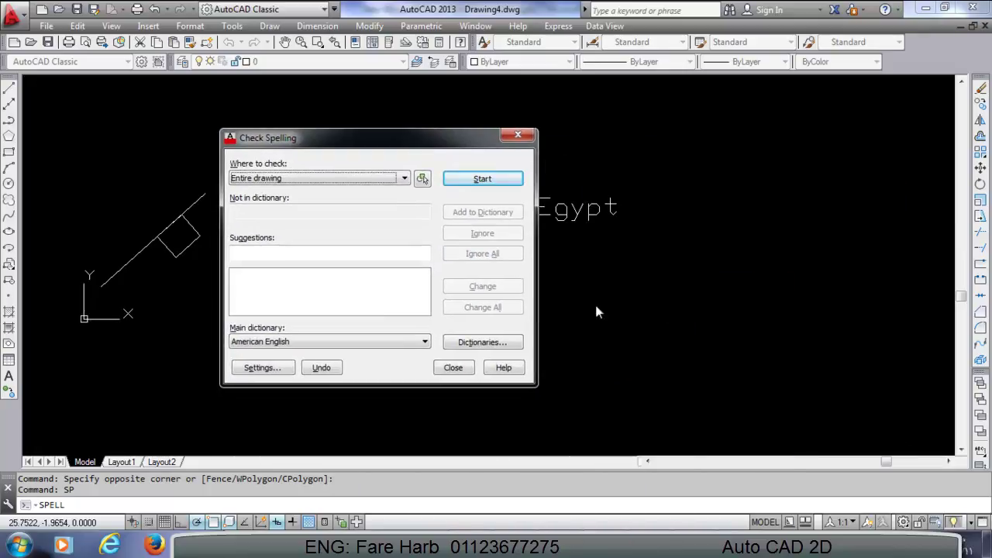
{"action": "left_click", "coordinate": [454, 368]}
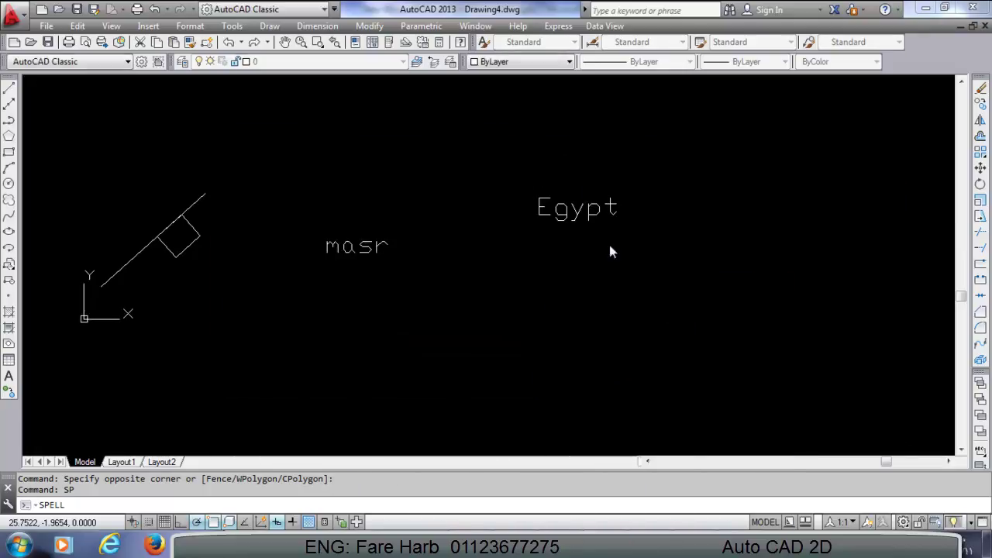
{"action": "middle_click_drag", "start_coordinate": [514, 217], "coordinate": [563, 251]}
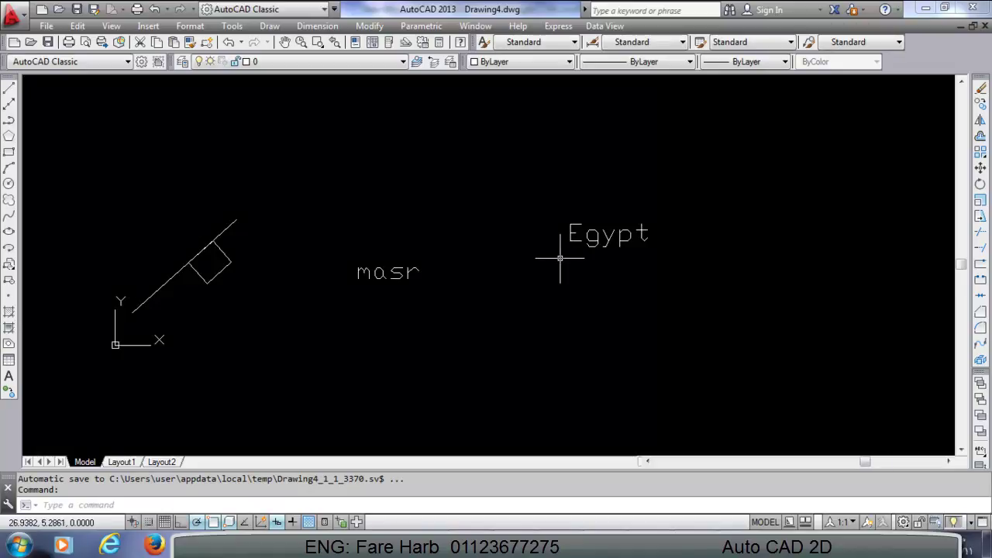